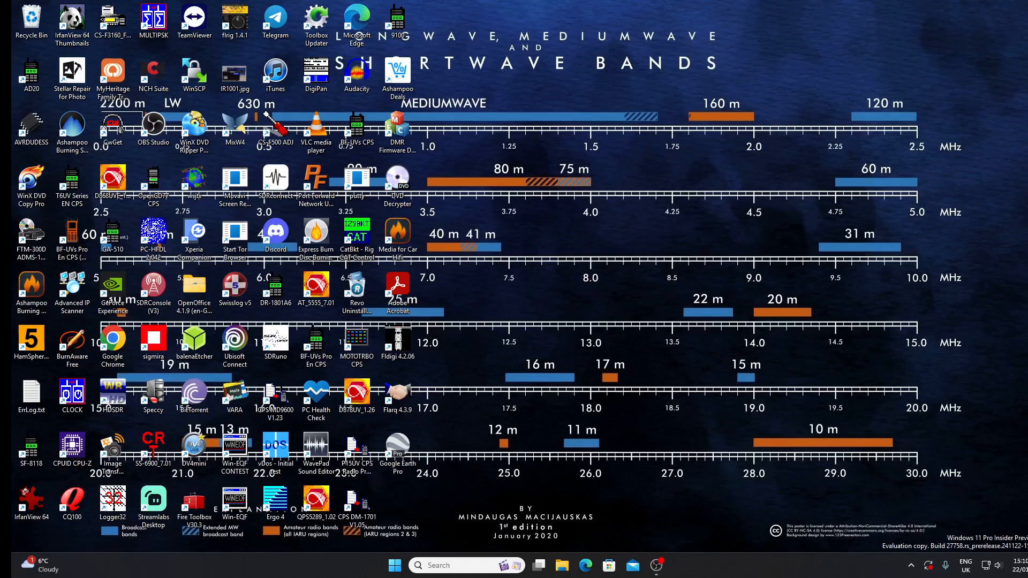
# Step: Launch the AD20 programming software, switch its interface language to English and maximize the window
pyautogui.doubleClick(32, 75)
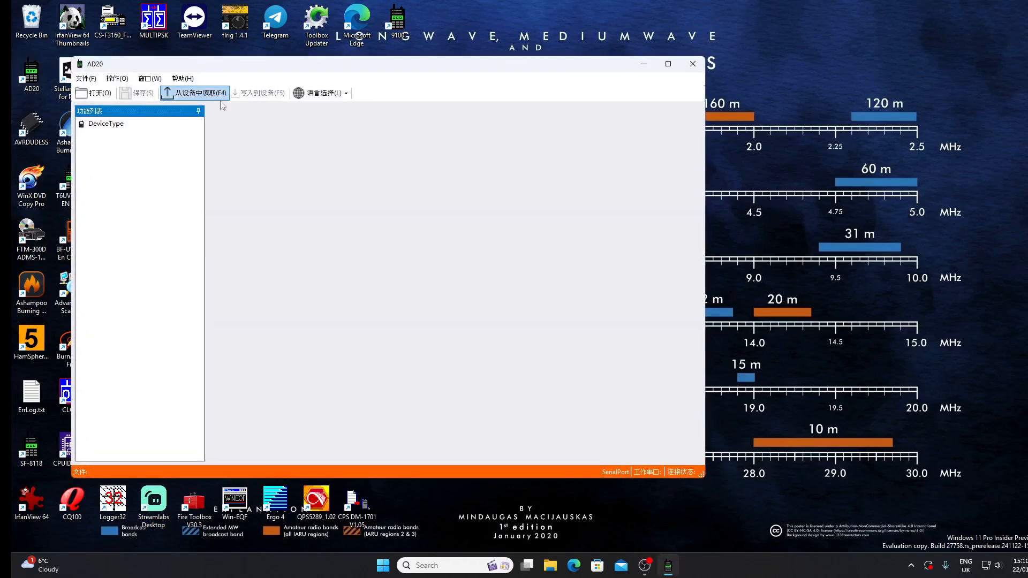
pyautogui.click(320, 93)
pyautogui.click(332, 119)
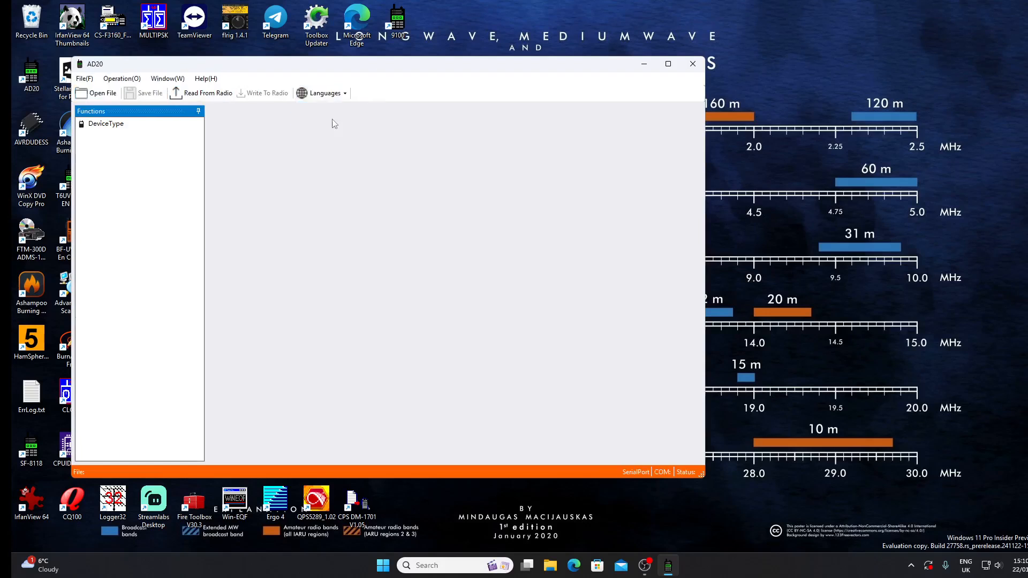
pyautogui.click(673, 66)
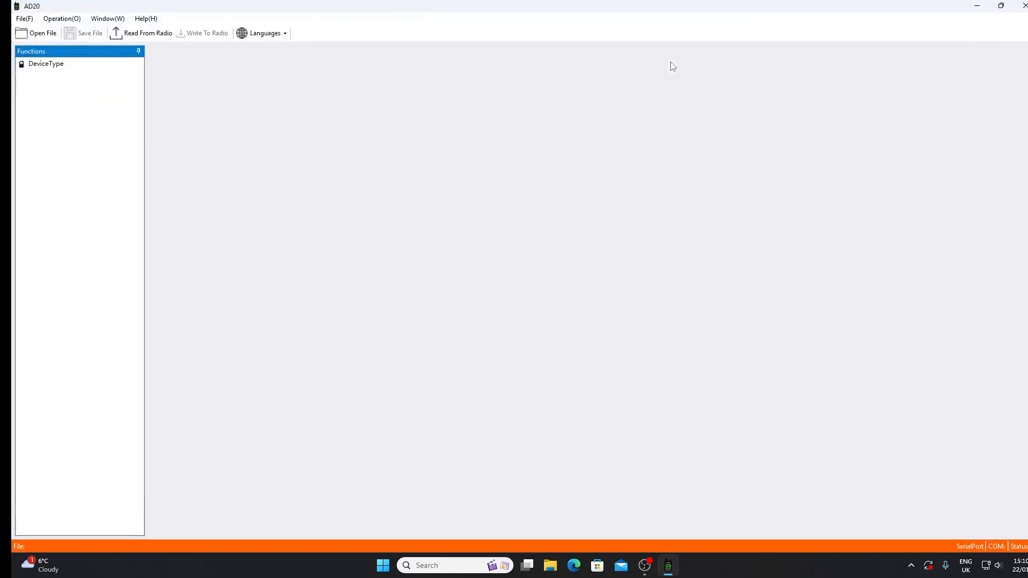
# Step: Open the radio configuration file BF-AD20L.accps from the ad20cops Data folder
pyautogui.click(22, 20)
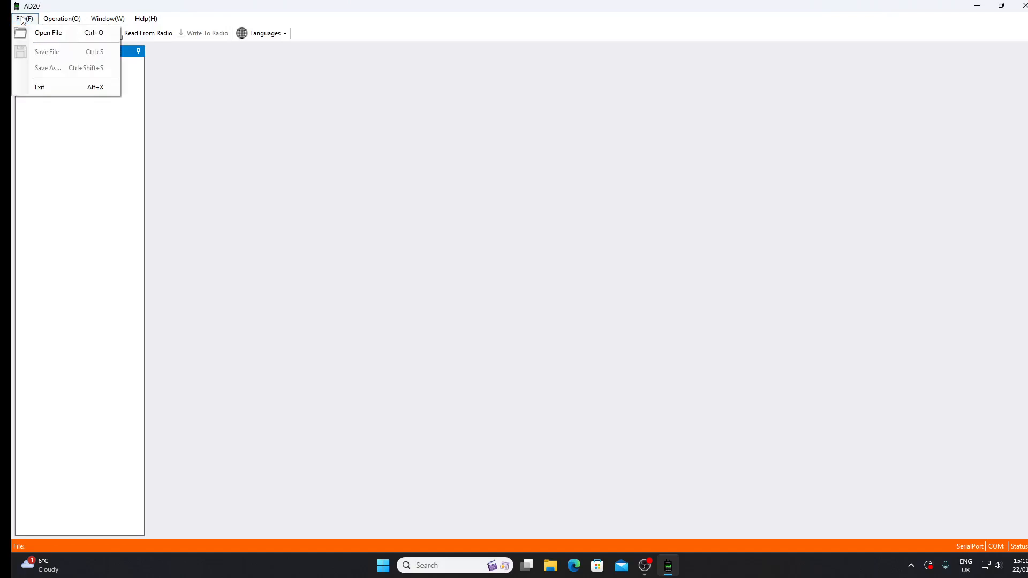
pyautogui.click(37, 35)
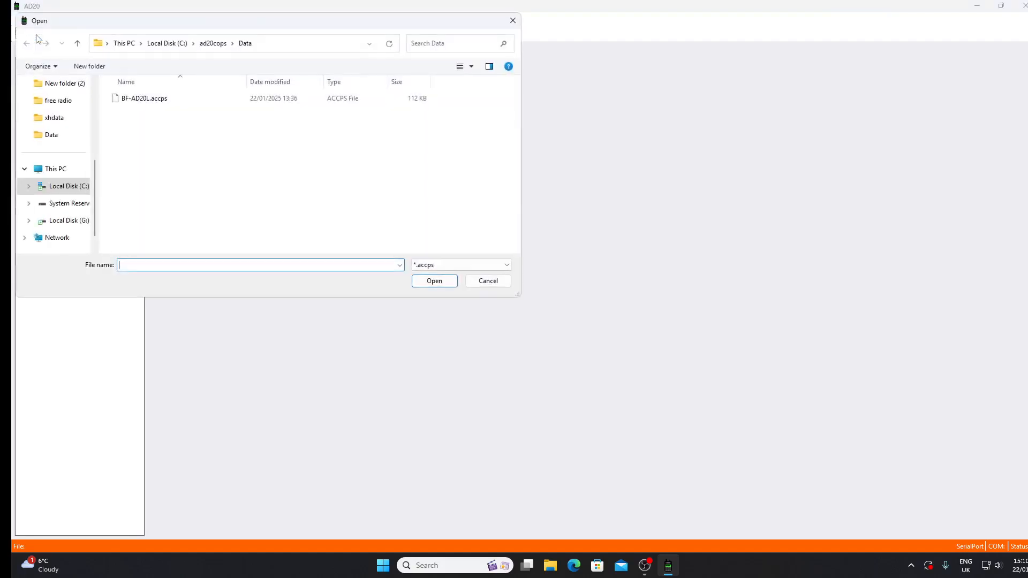
pyautogui.click(132, 100)
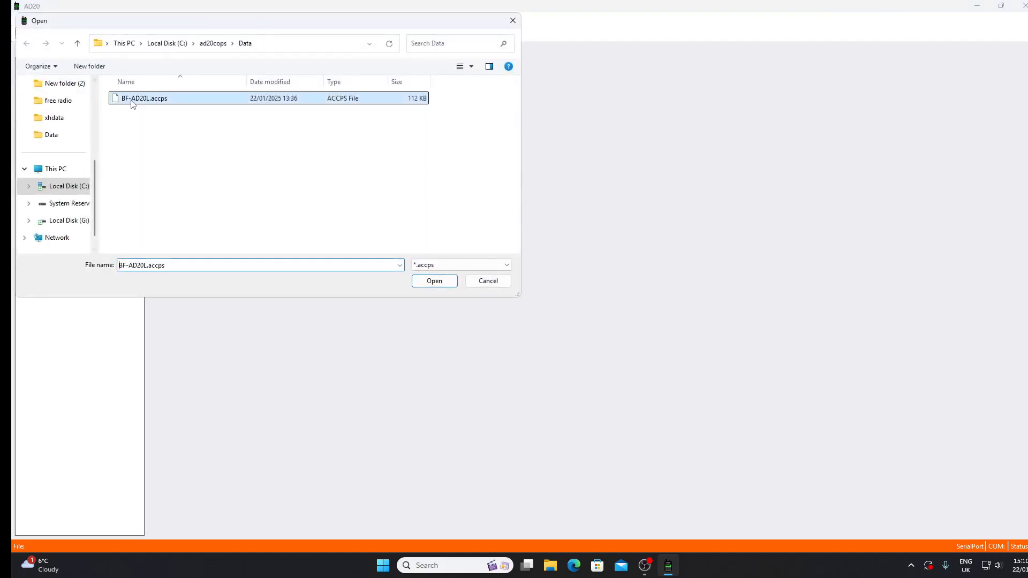
pyautogui.click(433, 281)
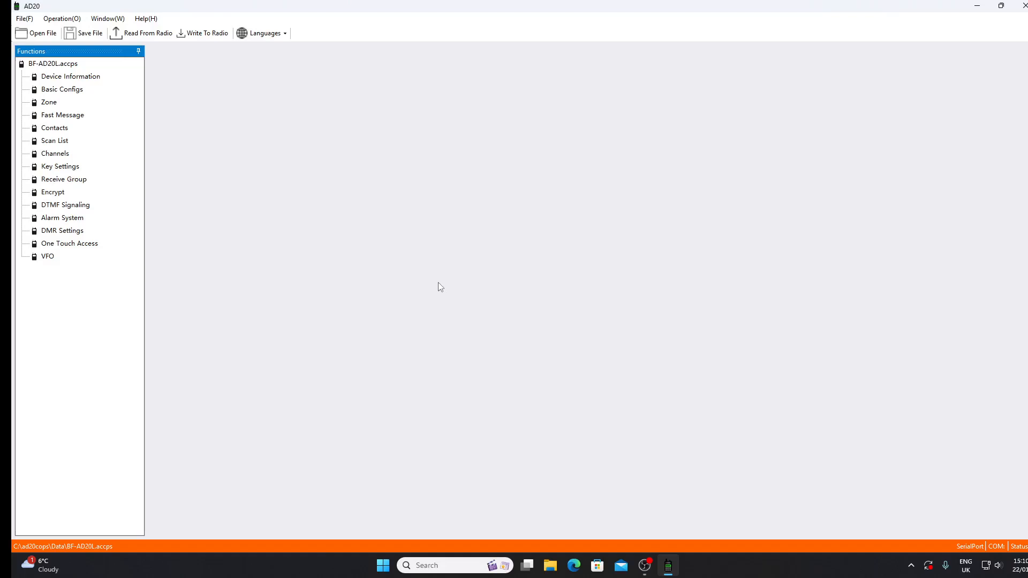
# Step: View the device information, and try to enter the owner's DMR ID as the Radio Id in the basic configuration
pyautogui.click(90, 79)
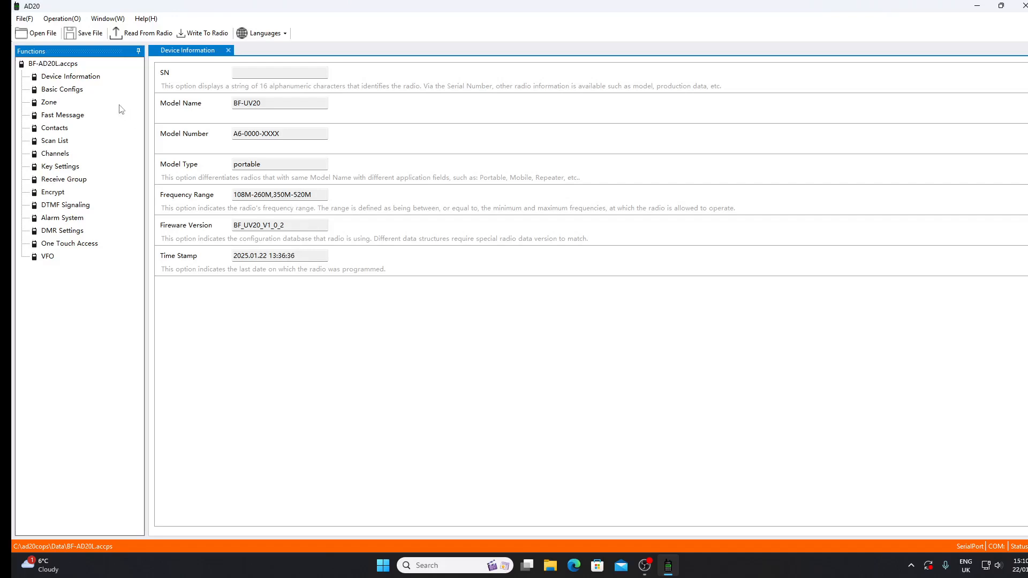
pyautogui.click(79, 91)
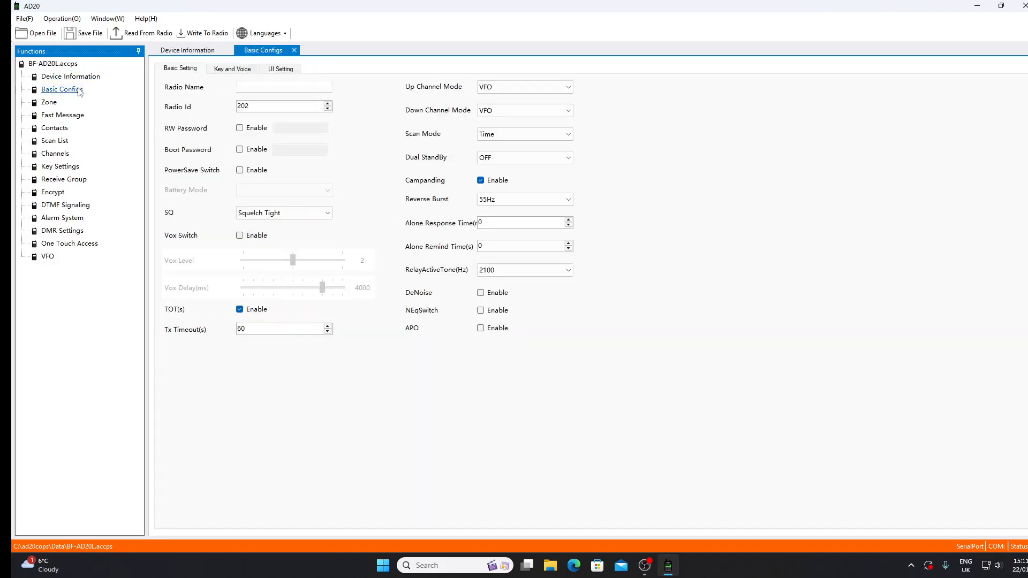
pyautogui.click(282, 88)
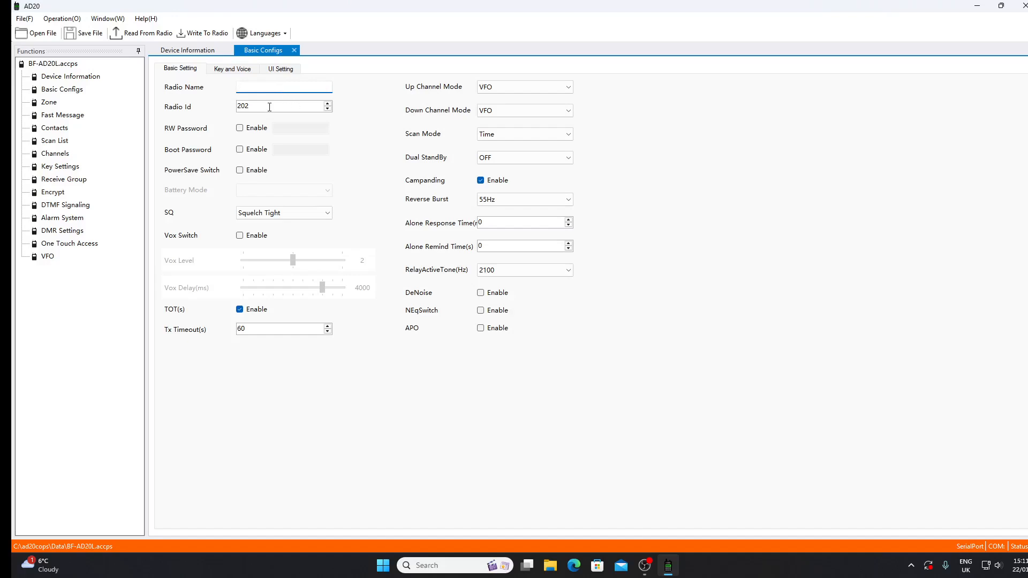
pyautogui.press('Tab')
pyautogui.write('2')
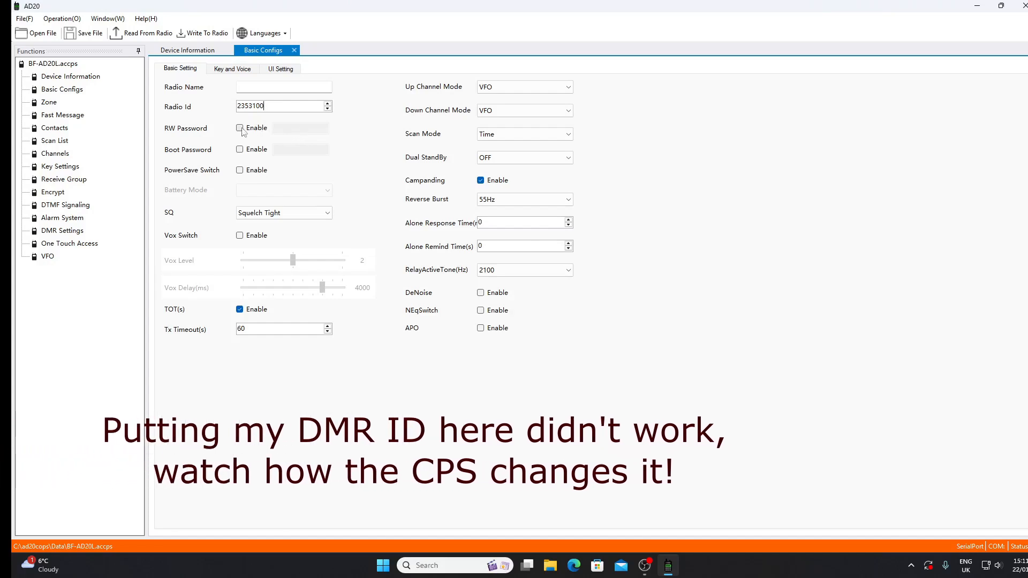
# Step: Check the squelch and VOX options and disable Campanding in the basic settings
pyautogui.click(320, 217)
pyautogui.click(328, 214)
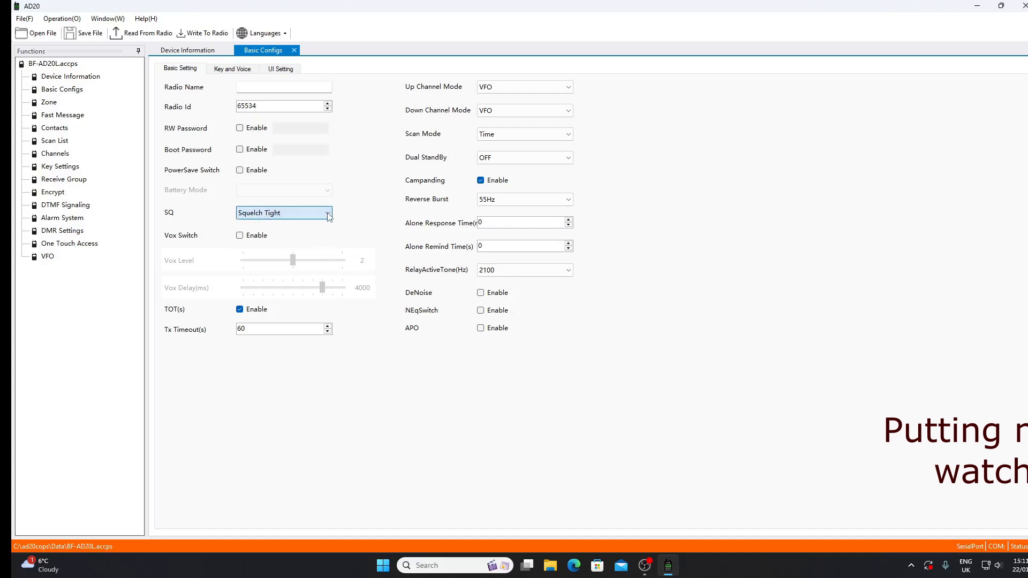
pyautogui.click(241, 236)
pyautogui.click(241, 236)
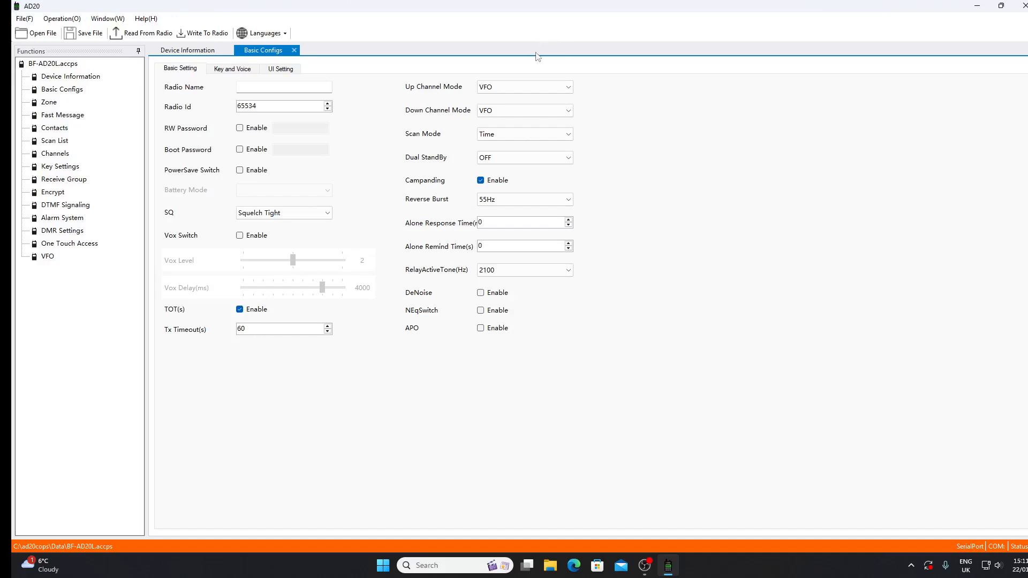
pyautogui.click(481, 181)
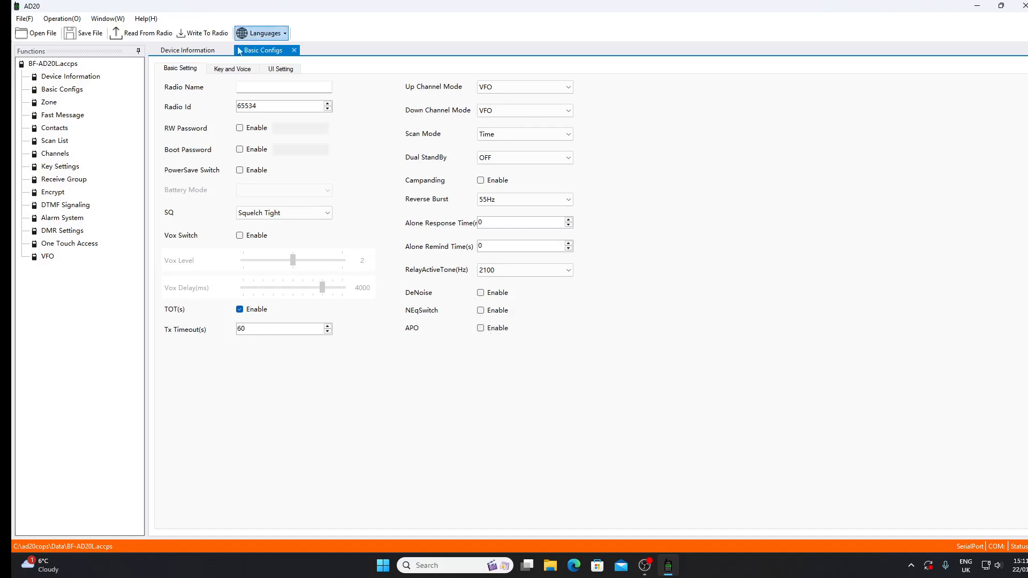
# Step: Examine the key and voice settings, and the backlight time and channel display choices in the UI settings
pyautogui.click(228, 70)
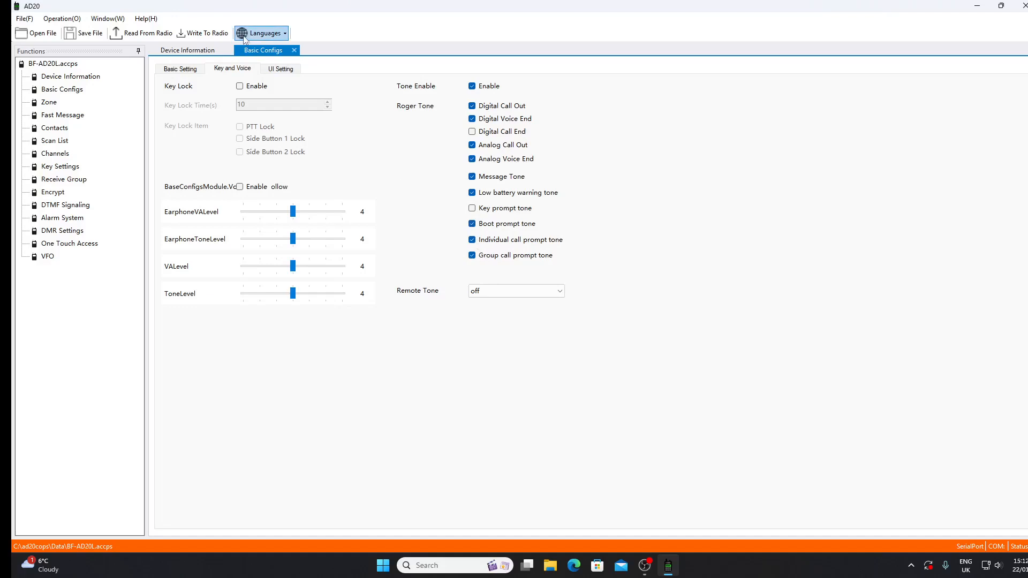
pyautogui.click(287, 73)
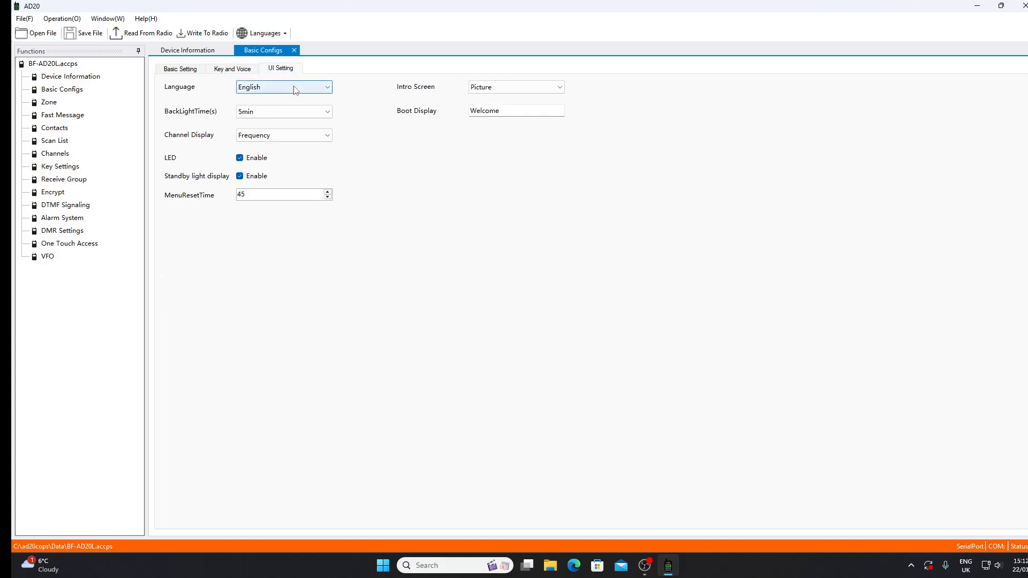
pyautogui.click(327, 112)
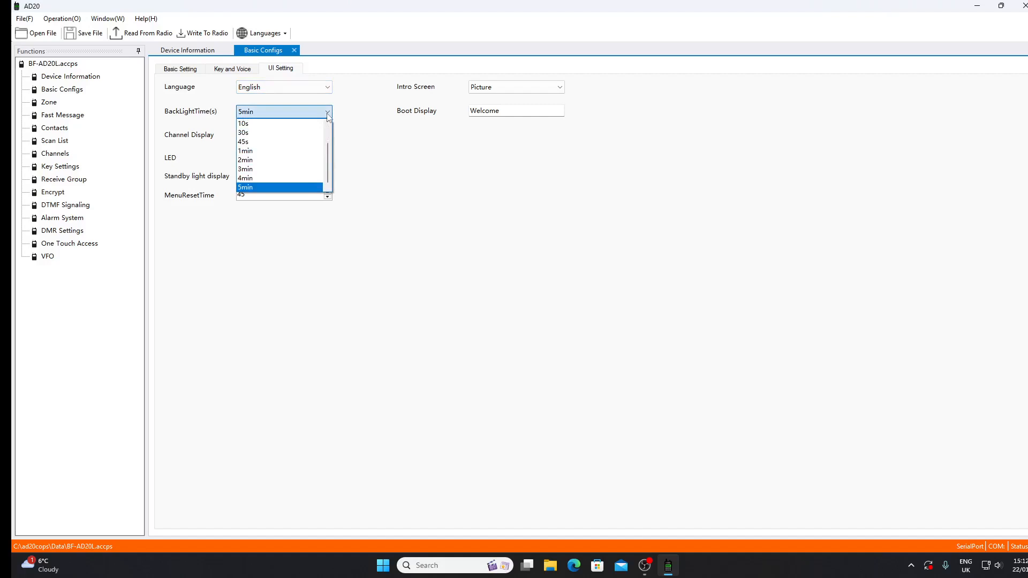
pyautogui.click(327, 113)
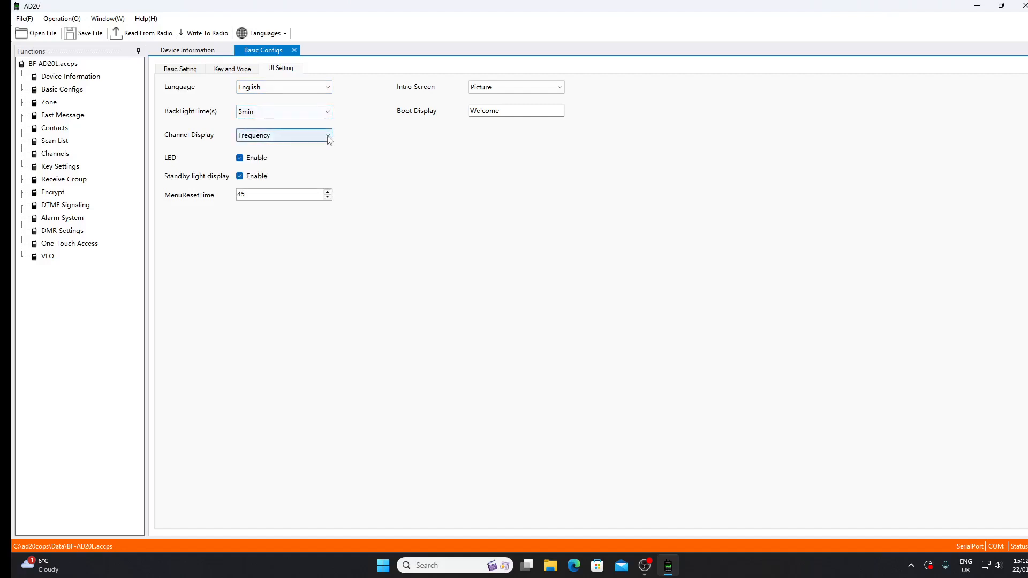
pyautogui.click(327, 137)
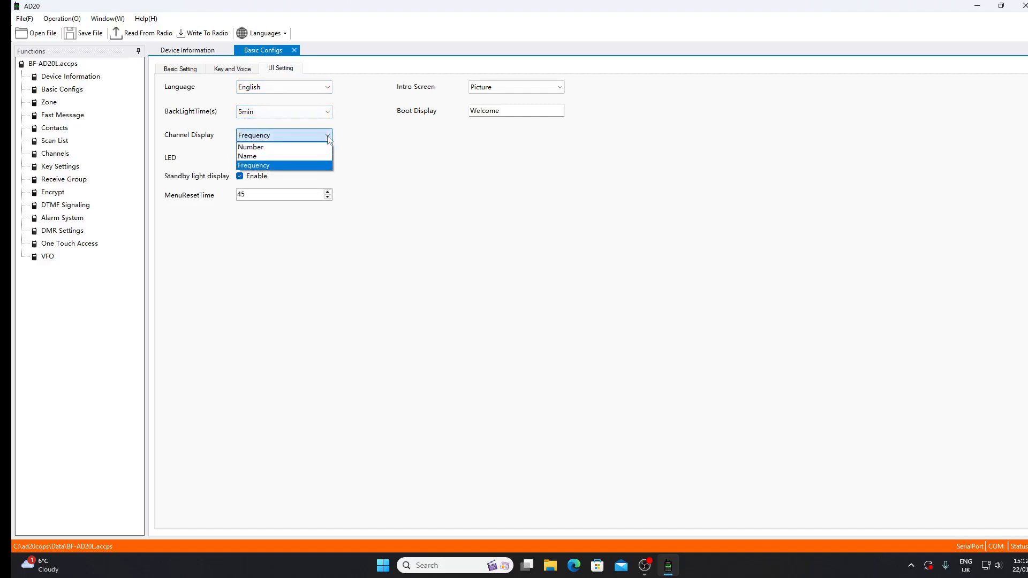
pyautogui.click(312, 166)
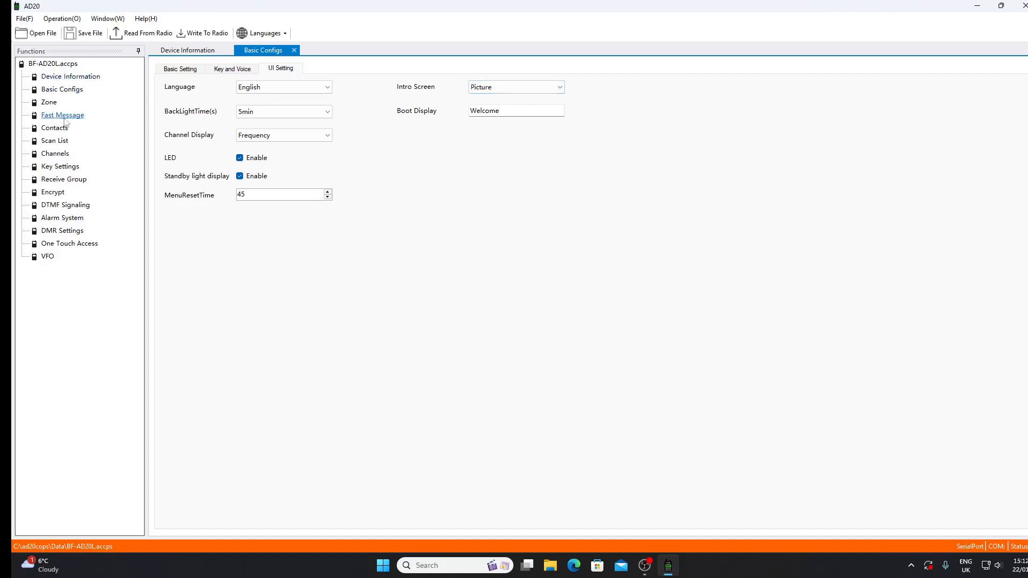
# Step: Examine the DMR settings, including the available message formats
pyautogui.click(71, 233)
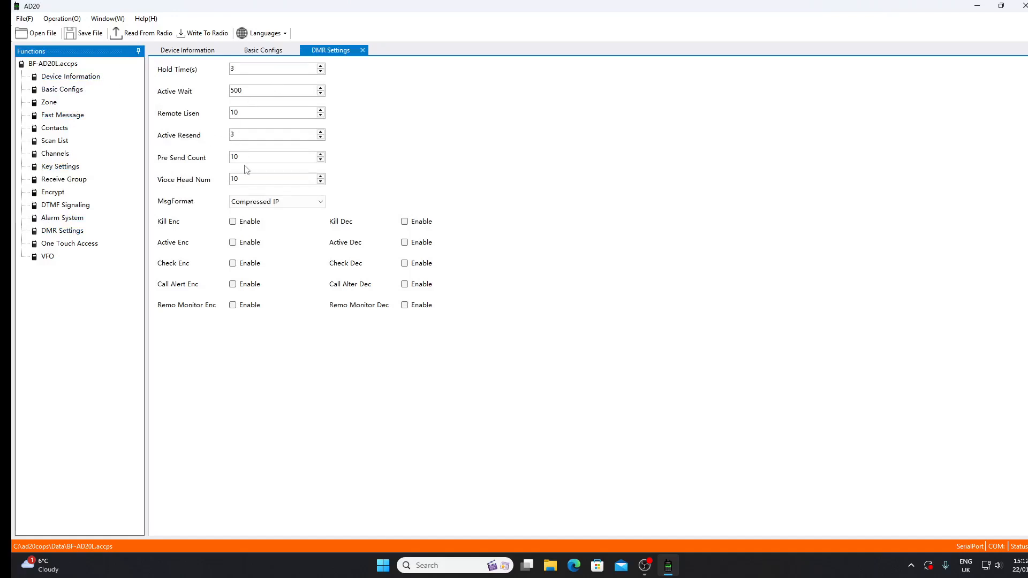
pyautogui.click(321, 204)
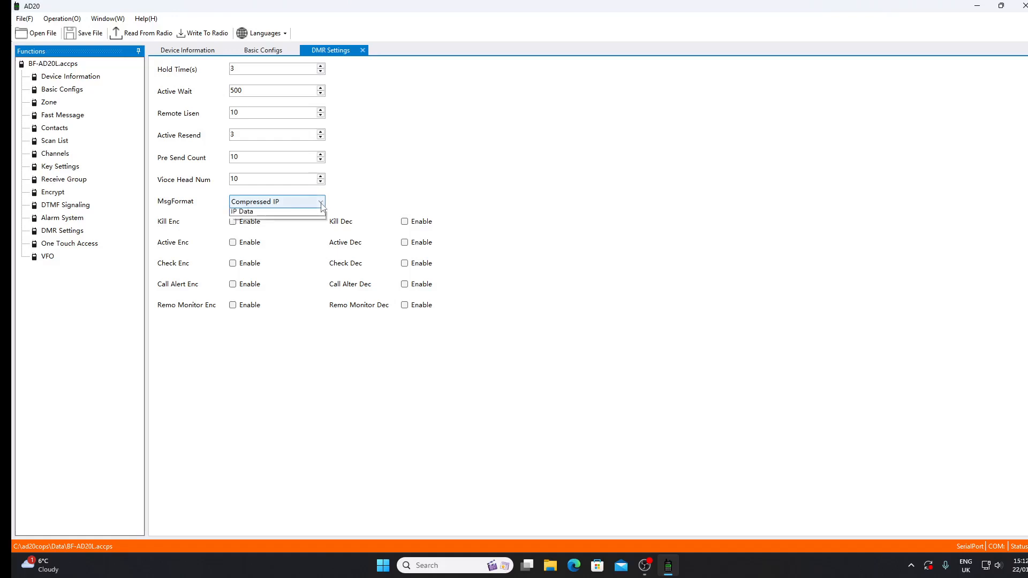
pyautogui.click(321, 206)
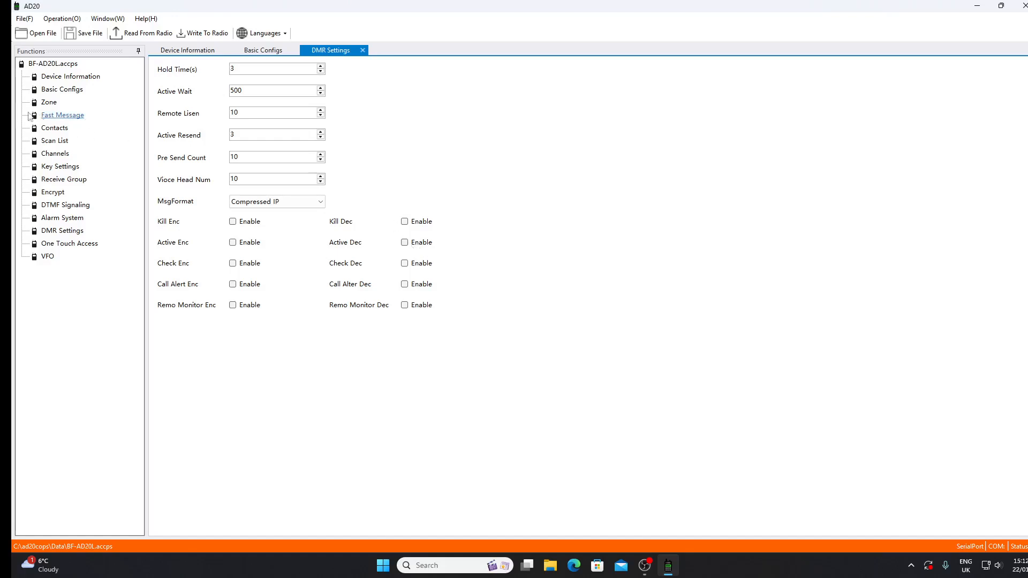
# Step: Edit channel CH1 in the channel list and set both its transmit and receive frequencies to 439.3 MHz
pyautogui.click(56, 154)
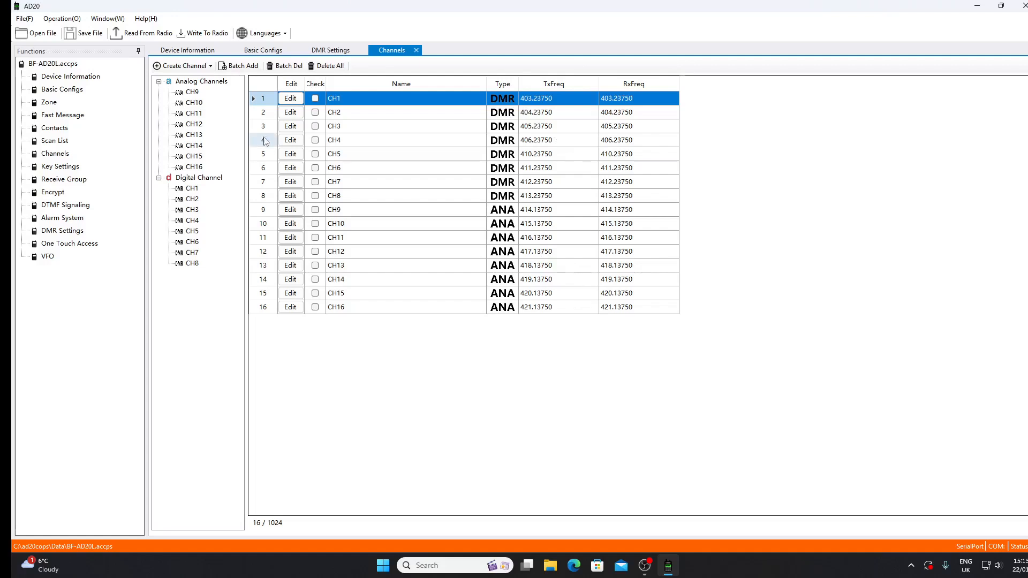
pyautogui.click(290, 98)
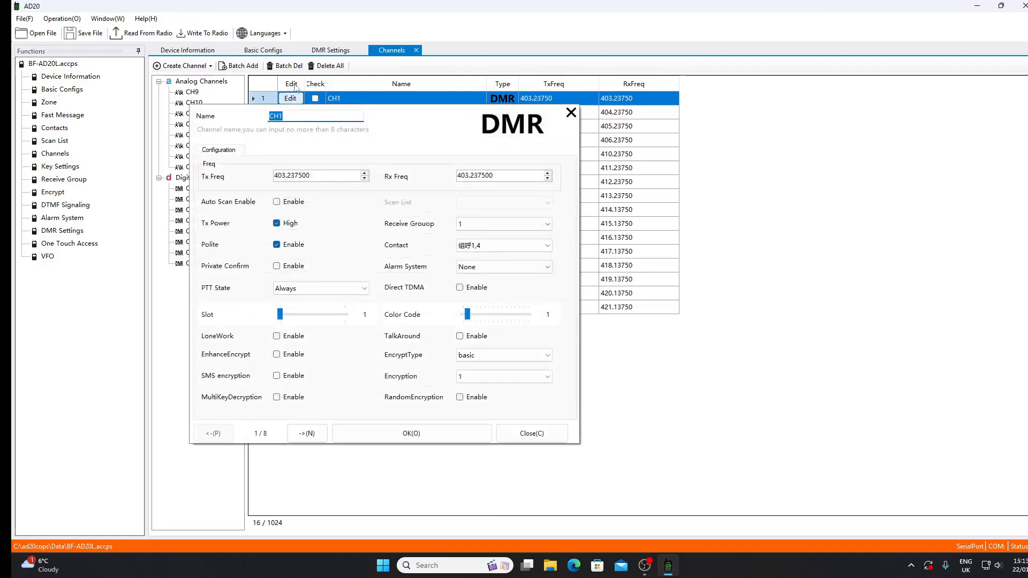
pyautogui.moveTo(331, 177); pyautogui.dragTo(228, 144)
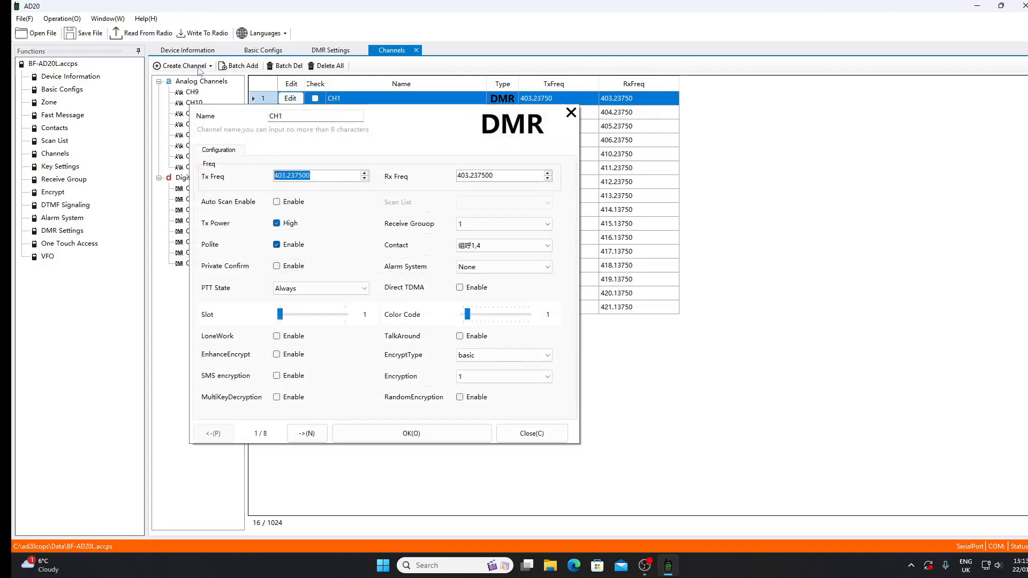
pyautogui.write('439.3')
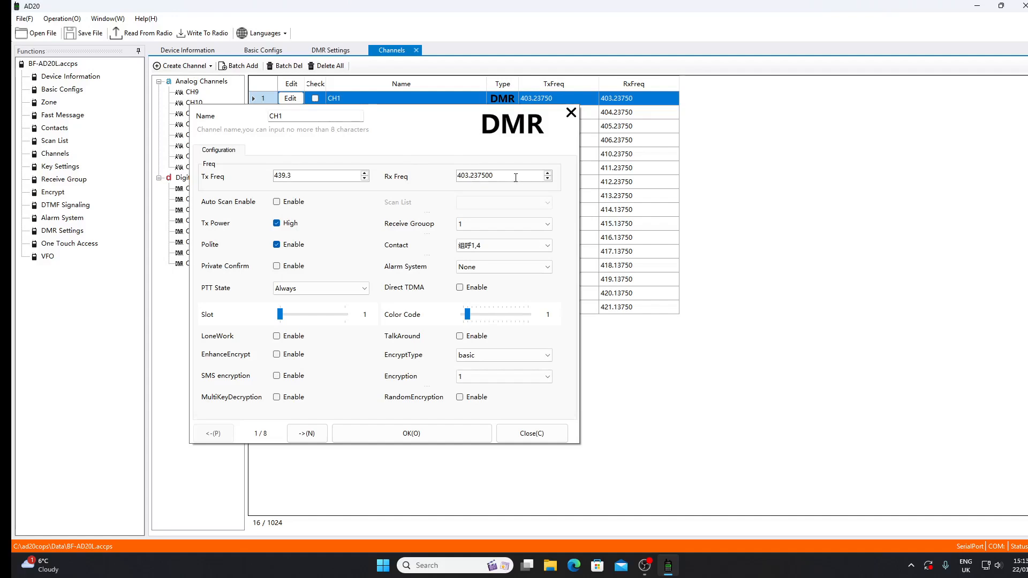
pyautogui.moveTo(500, 175); pyautogui.dragTo(458, 175)
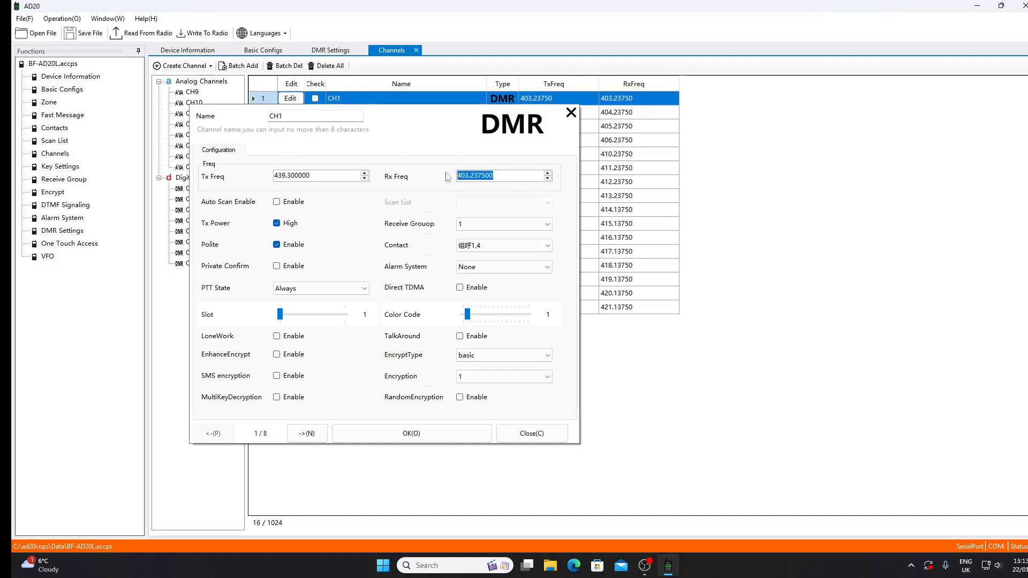
pyautogui.write('439.3')
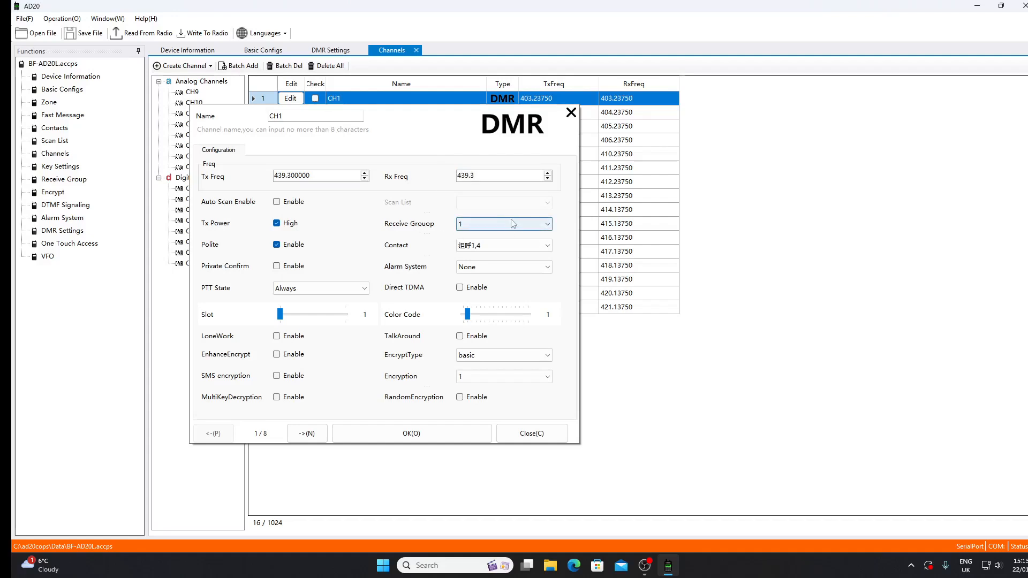
pyautogui.click(350, 225)
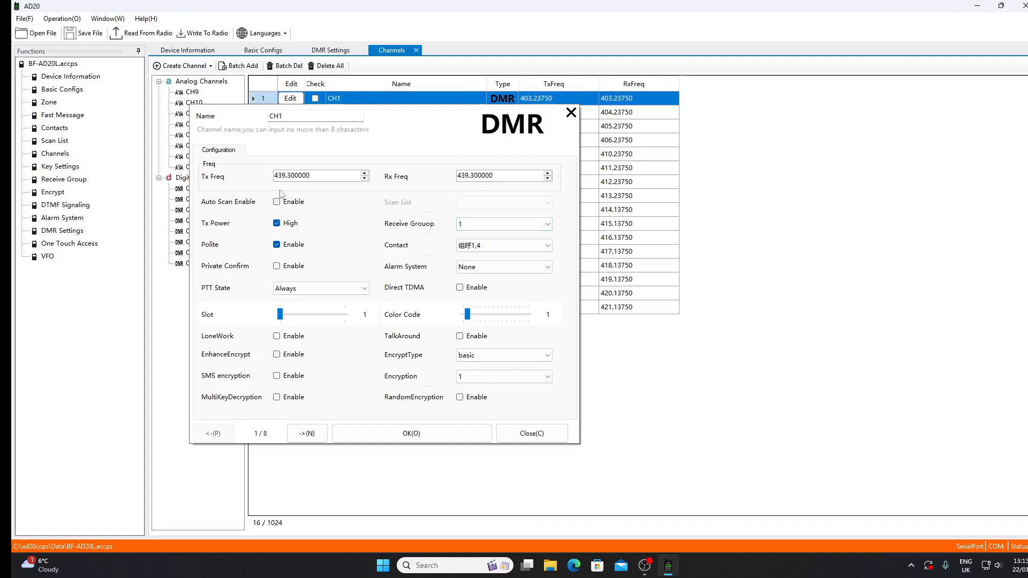
# Step: Check CH1's contact and alarm system options, set its slot to 2 and save the channel
pyautogui.click(548, 246)
pyautogui.click(549, 247)
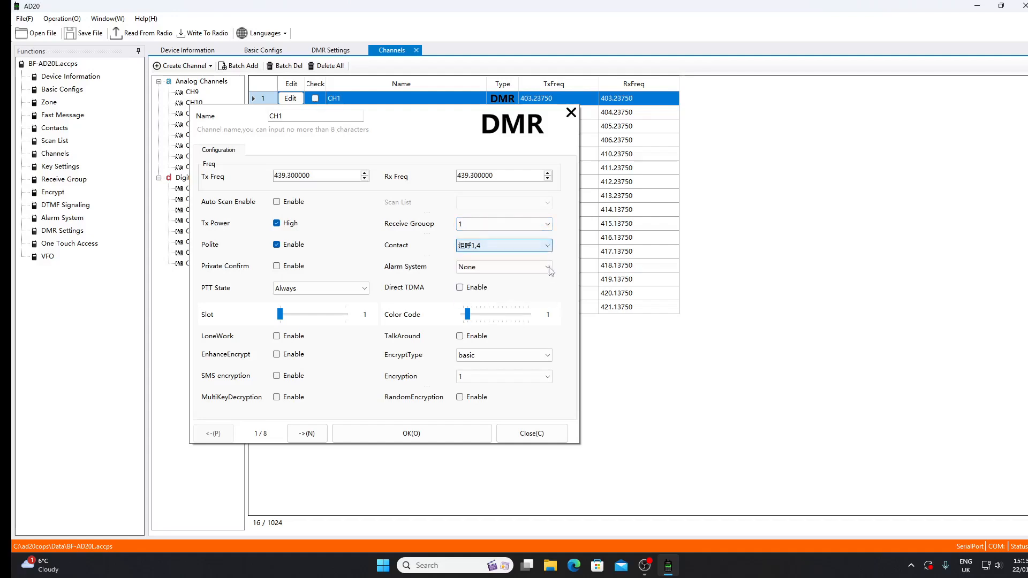
pyautogui.click(547, 267)
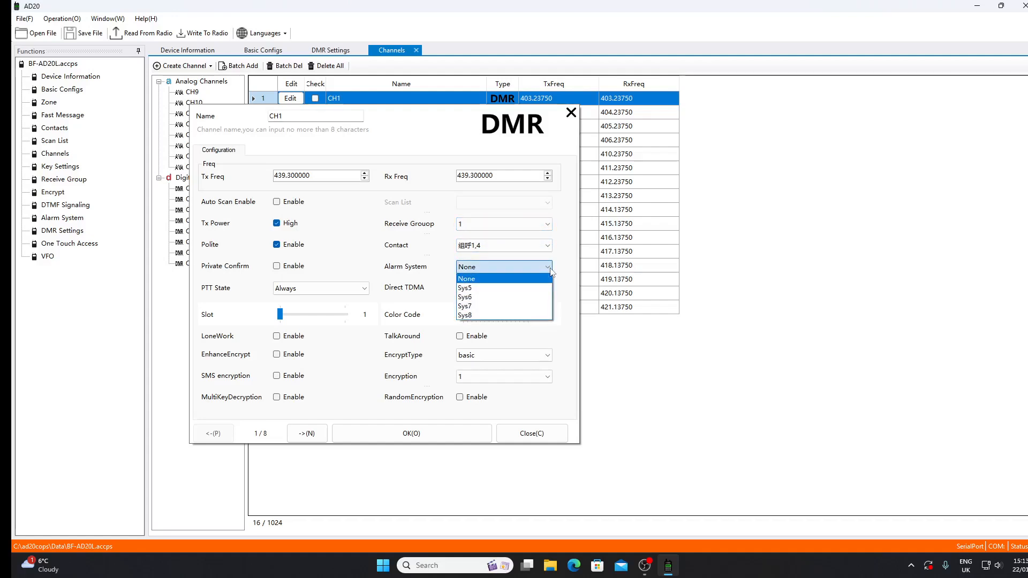
pyautogui.click(493, 278)
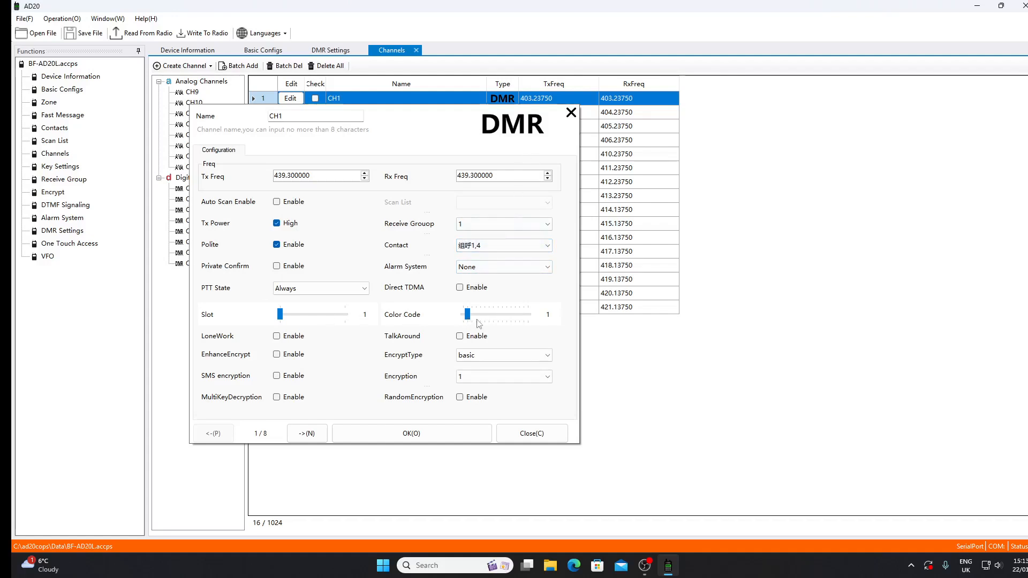
pyautogui.click(308, 319)
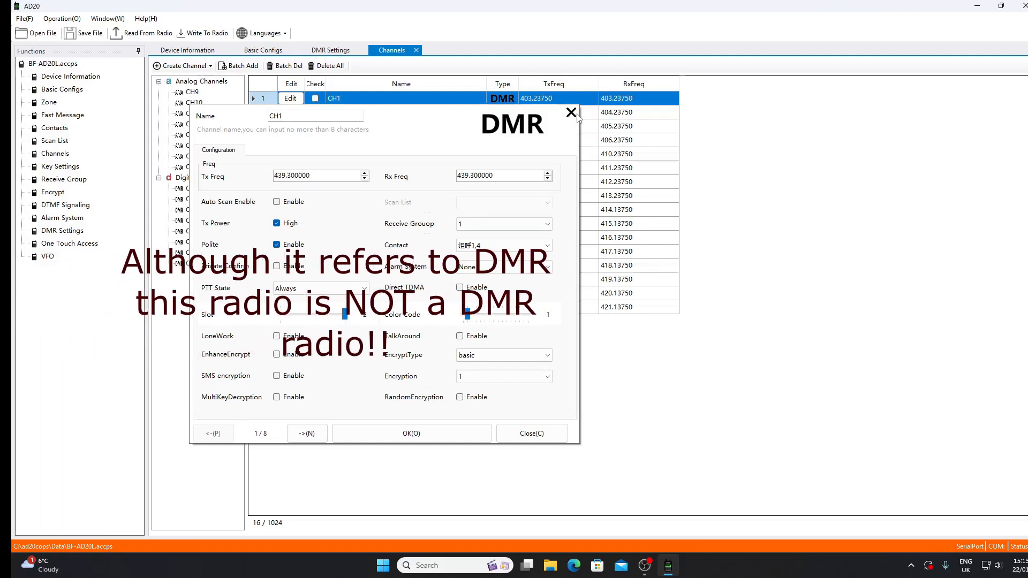
pyautogui.click(414, 434)
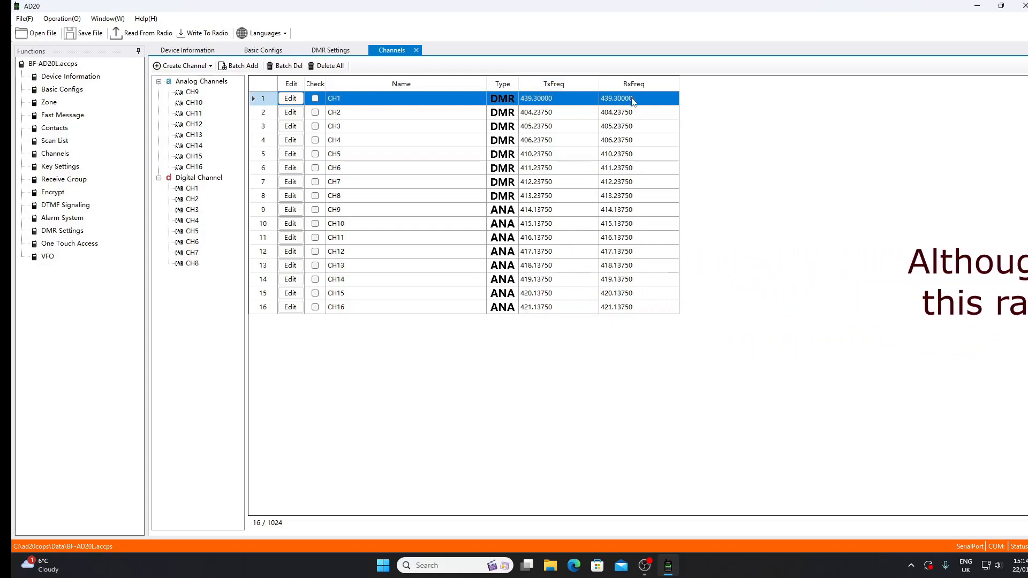
# Step: Rename the first private call contact as echo and save it
pyautogui.click(55, 129)
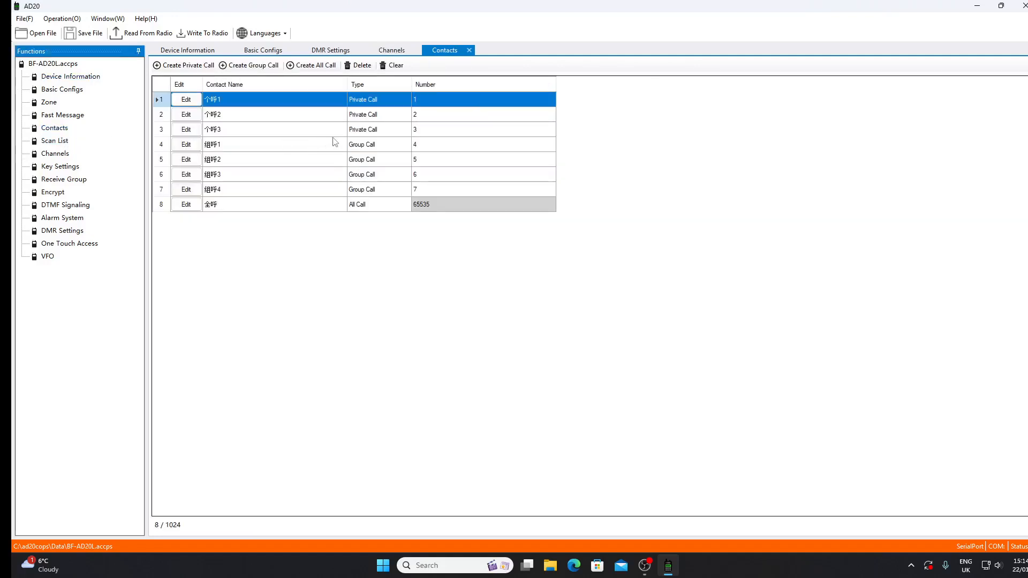
pyautogui.click(186, 100)
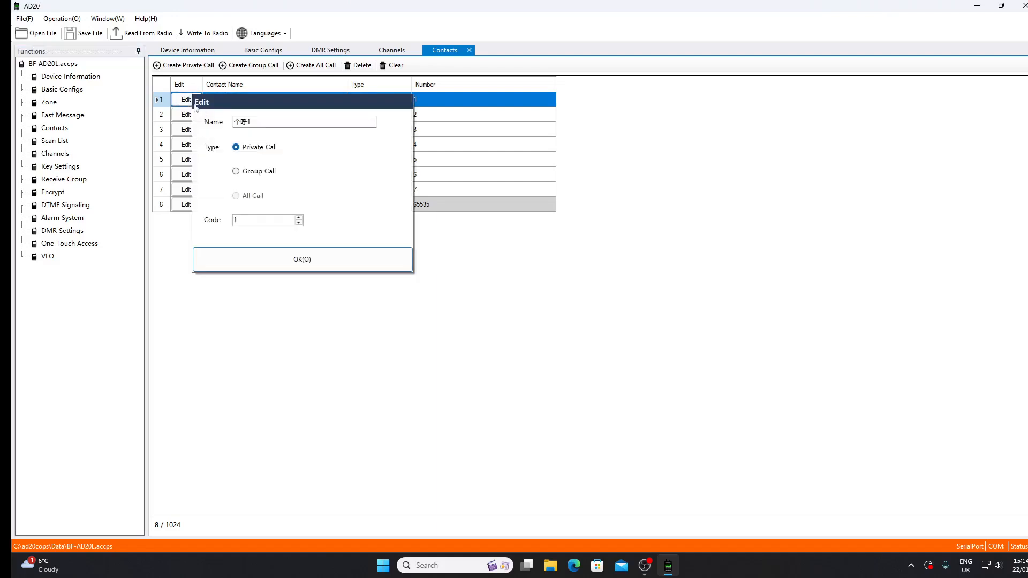
pyautogui.doubleClick(275, 122)
pyautogui.write('echo')
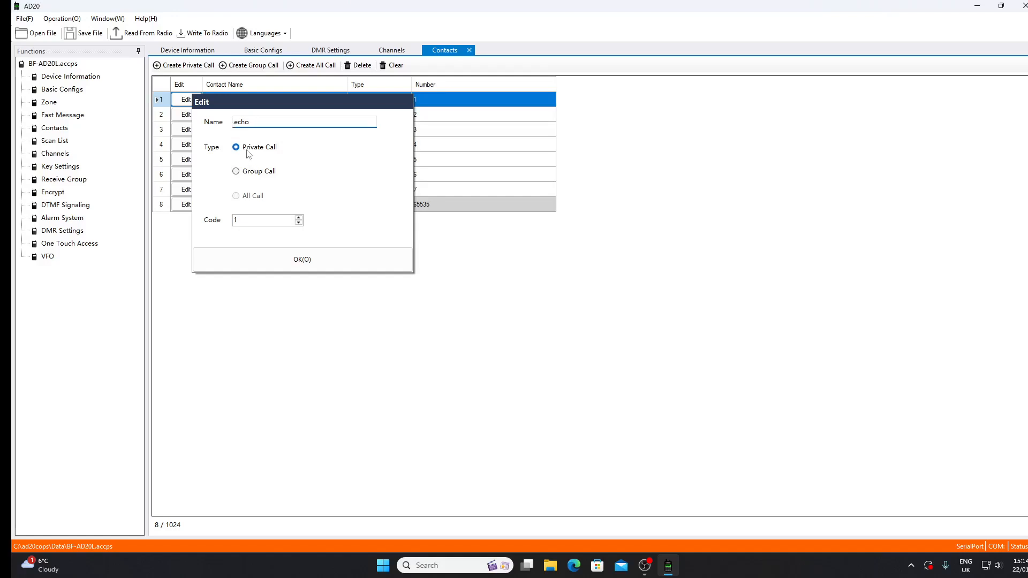
pyautogui.click(298, 219)
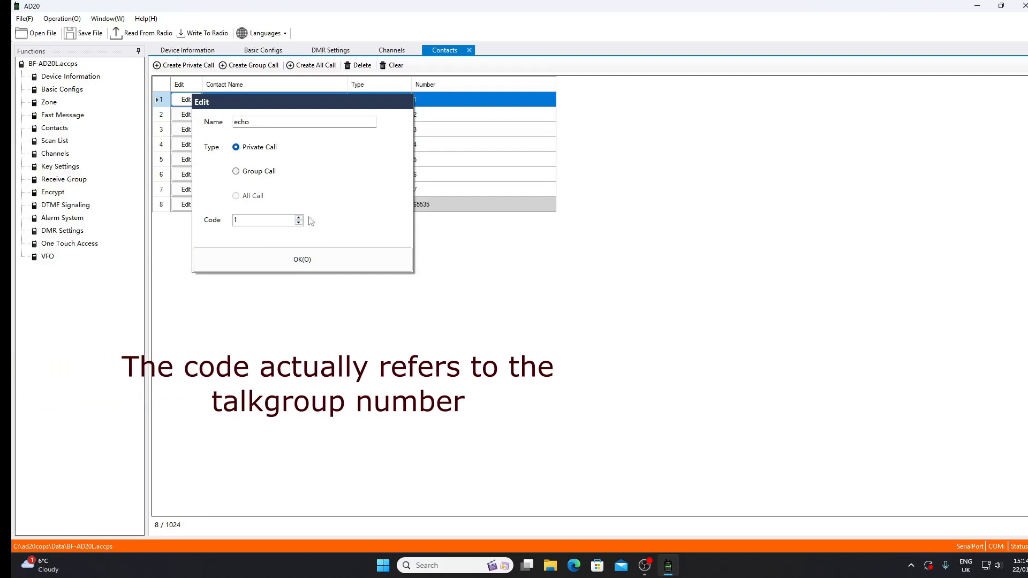
pyautogui.click(301, 262)
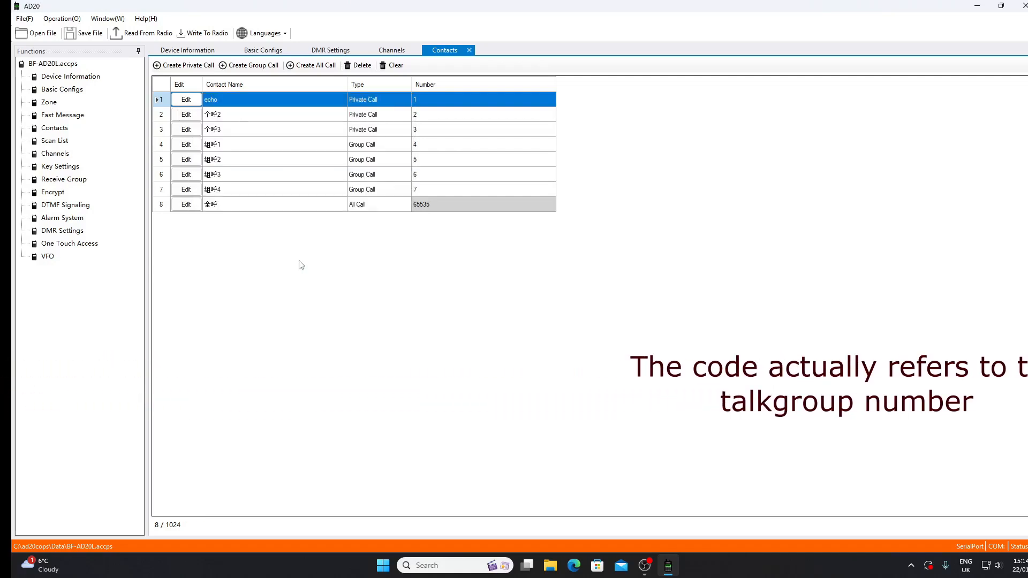
# Step: Set the echo contact's code to 9990 and save the contact
pyautogui.click(387, 99)
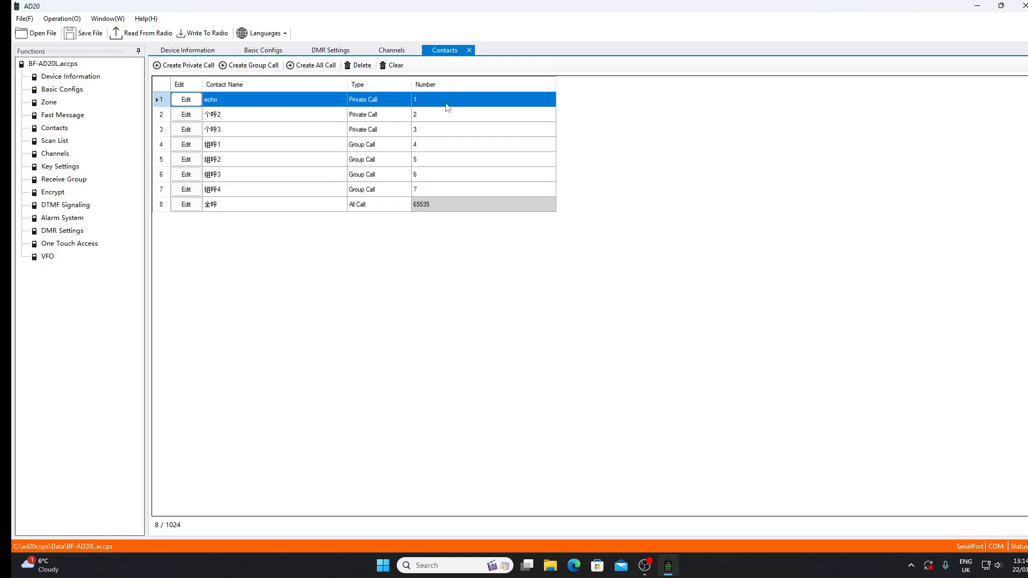
pyautogui.click(192, 104)
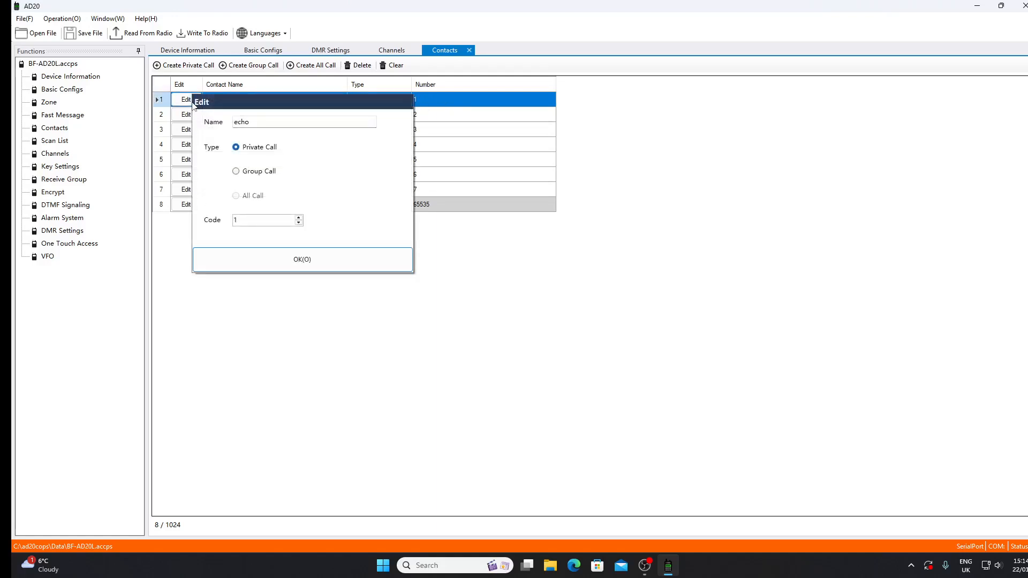
pyautogui.click(298, 223)
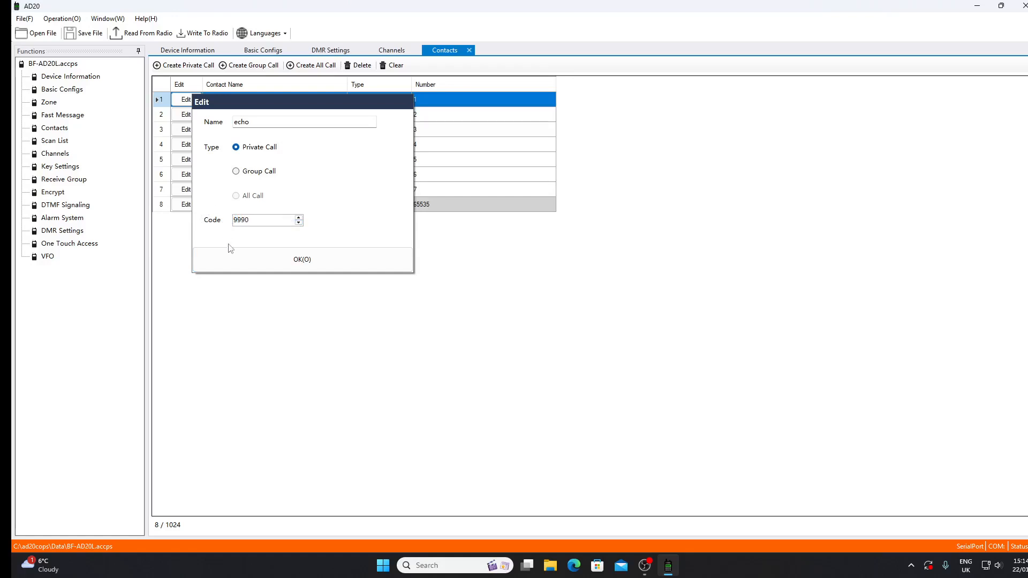
pyautogui.click(289, 266)
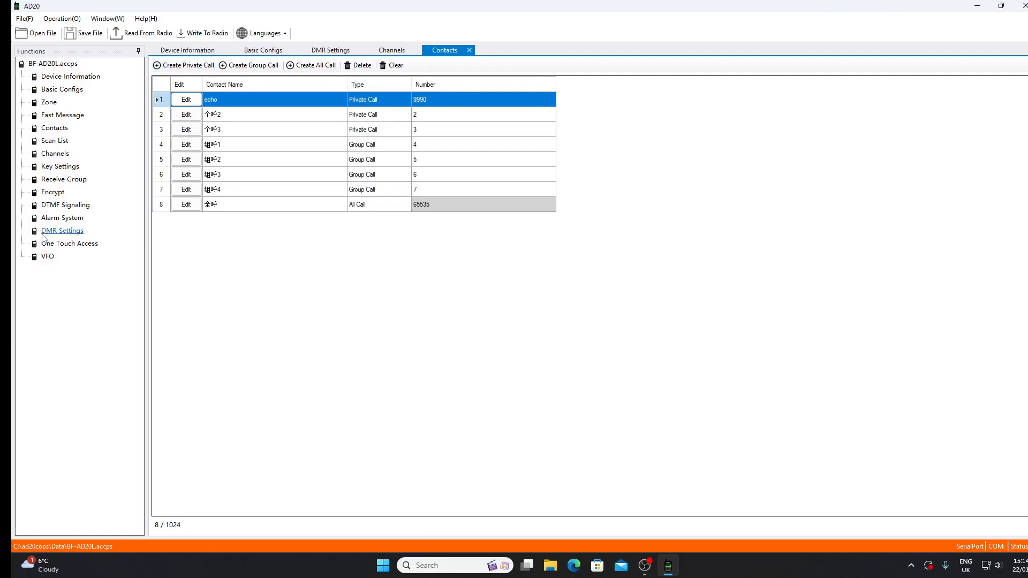
# Step: Create a new zone, rename it as BM and compare its channels with those of ZONE 1
pyautogui.click(48, 102)
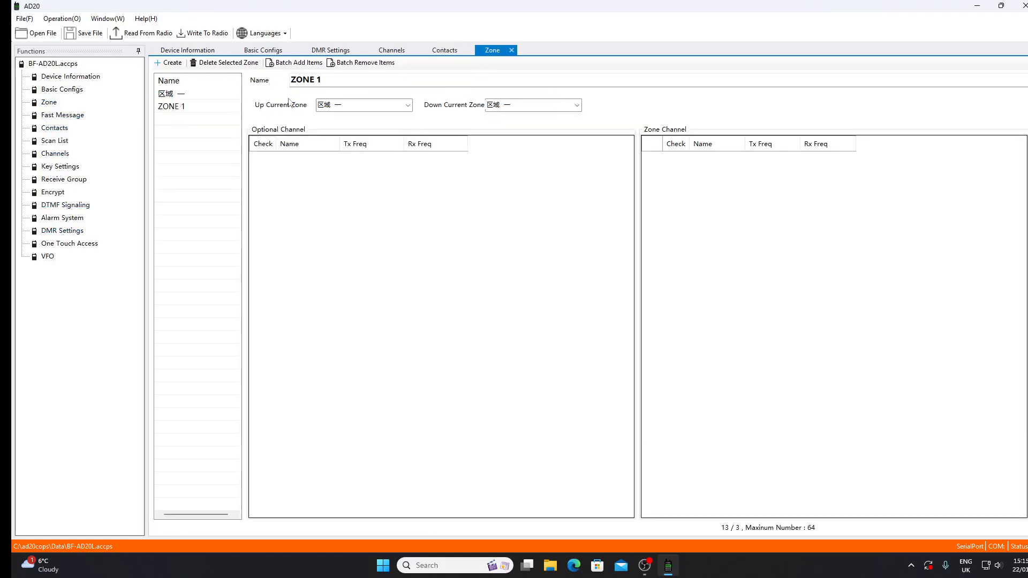
pyautogui.click(164, 63)
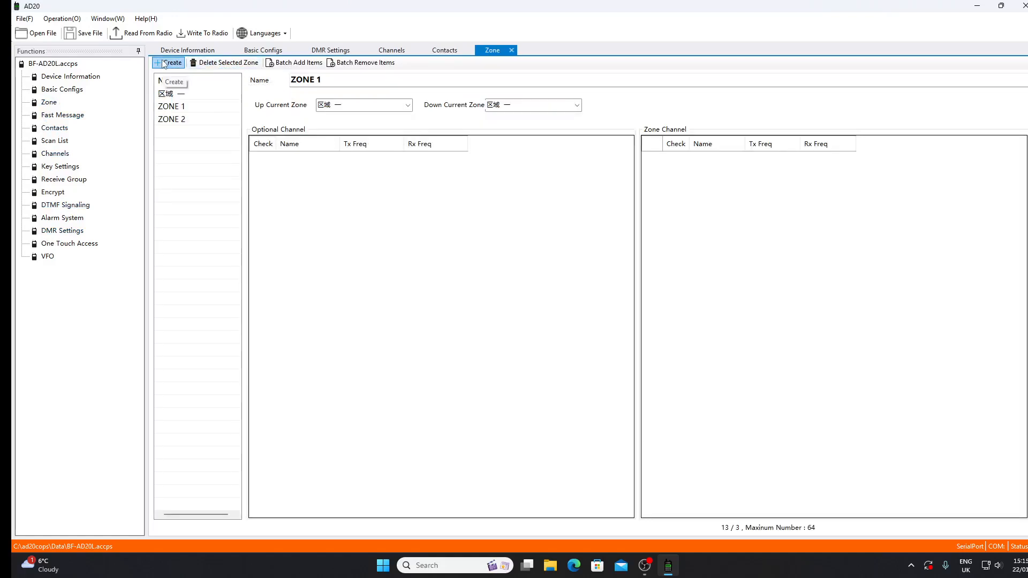
pyautogui.click(172, 119)
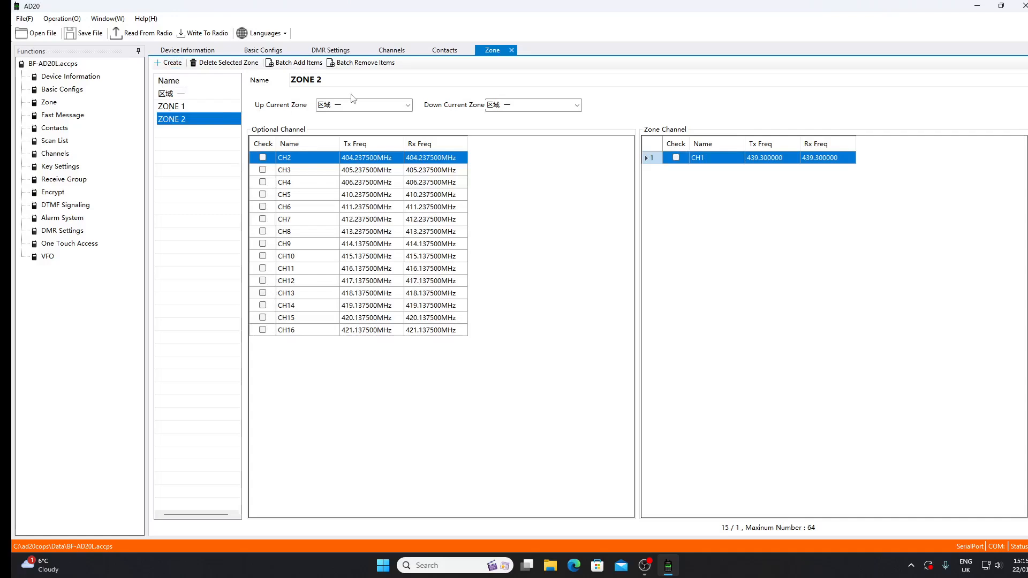
pyautogui.moveTo(350, 82); pyautogui.dragTo(277, 80)
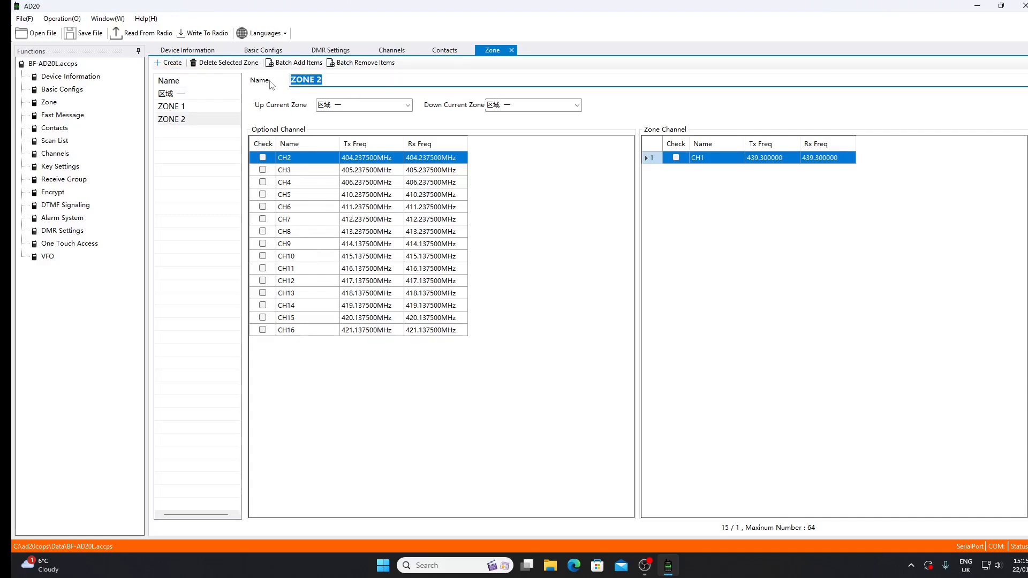
pyautogui.write('BM')
pyautogui.click(393, 384)
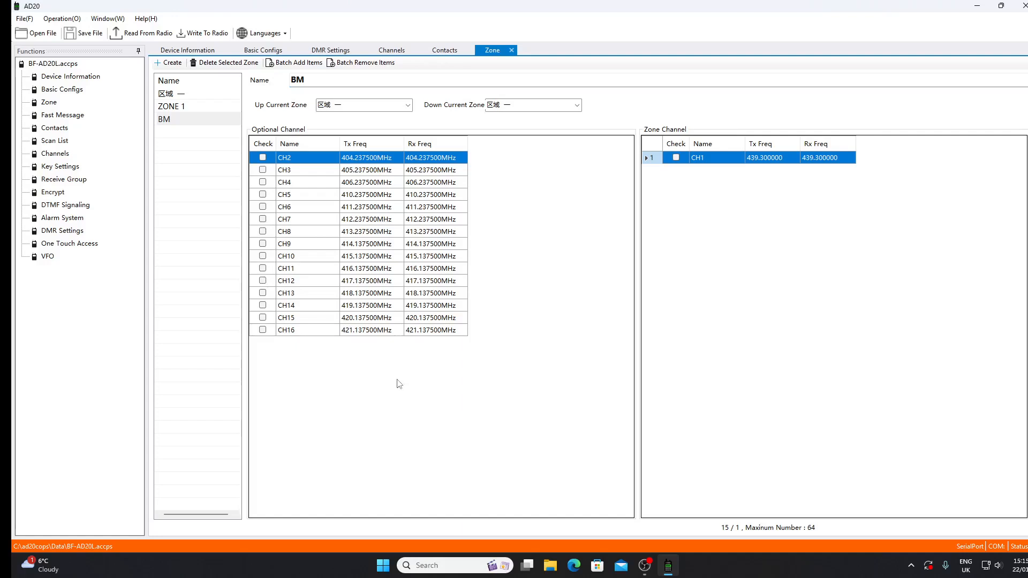
pyautogui.click(199, 107)
pyautogui.click(181, 119)
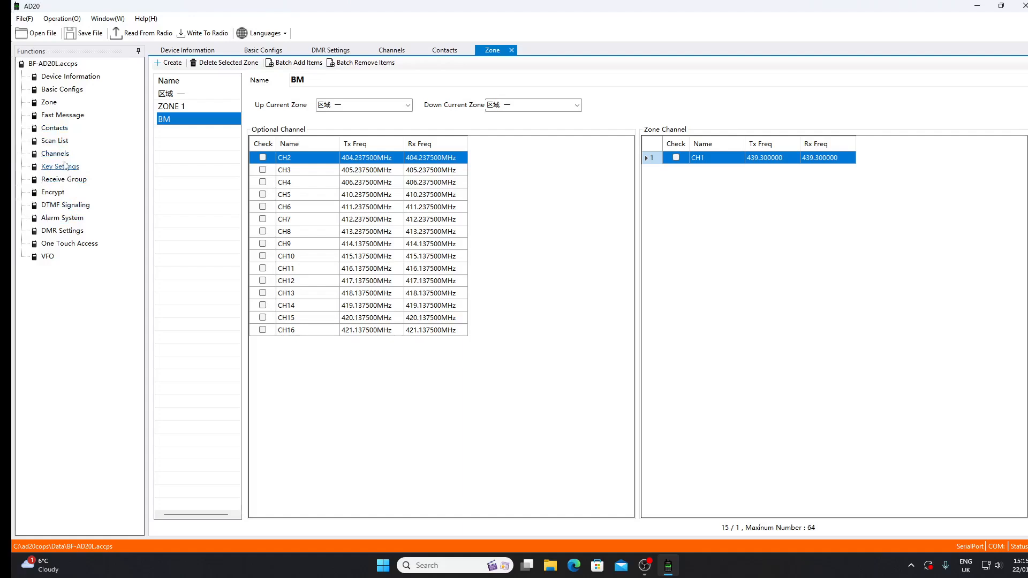
# Step: Uncheck 组呼1 in receive group 1 and look through the members of the other receive groups
pyautogui.doubleClick(65, 180)
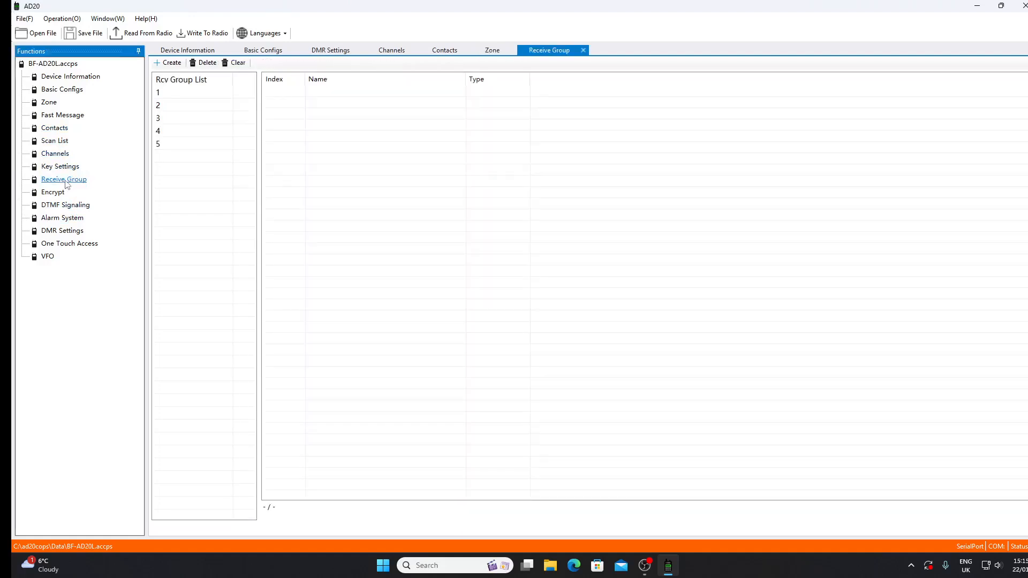
pyautogui.click(165, 93)
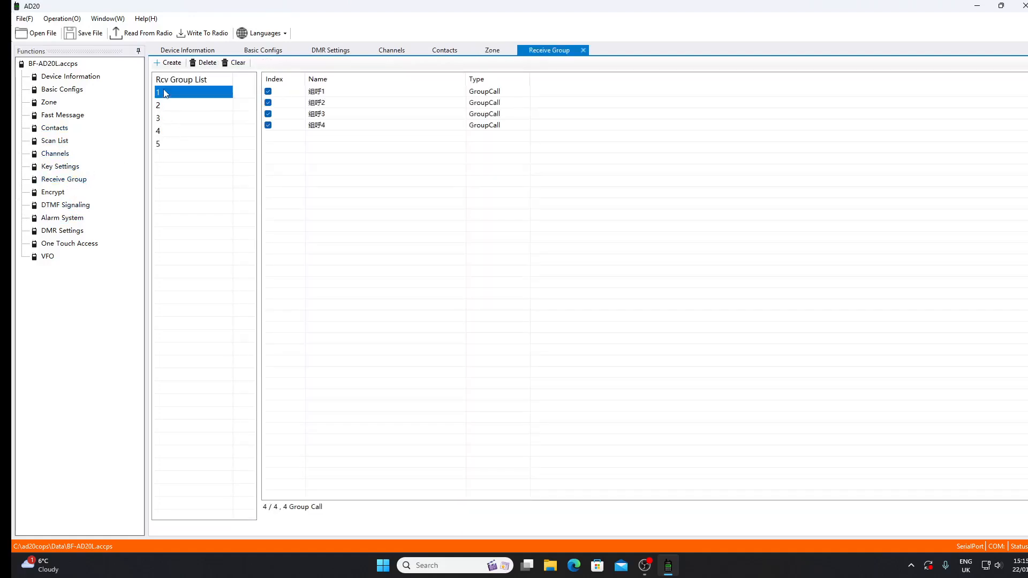
pyautogui.click(336, 93)
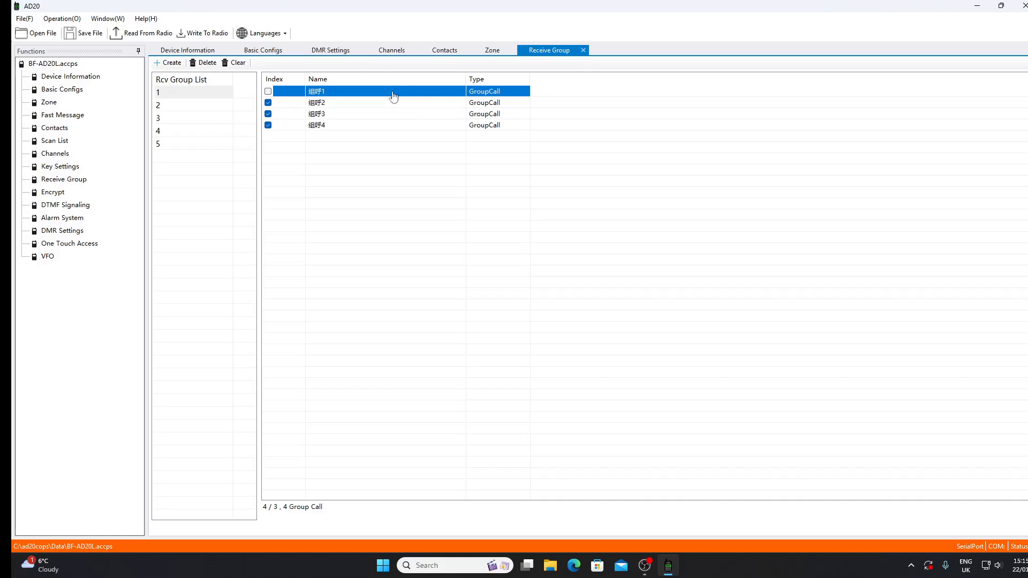
pyautogui.click(162, 106)
pyautogui.click(166, 93)
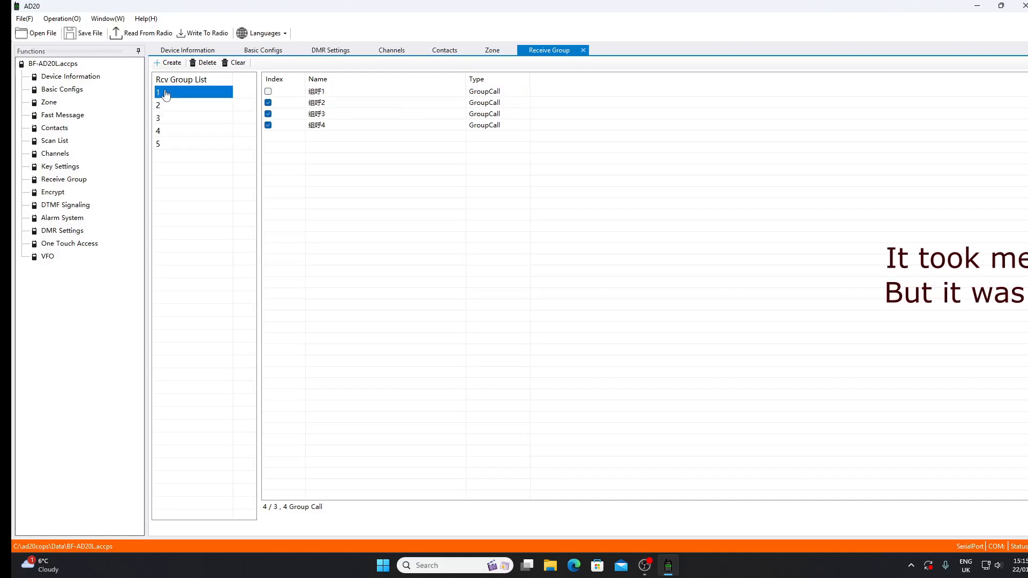
pyautogui.click(170, 118)
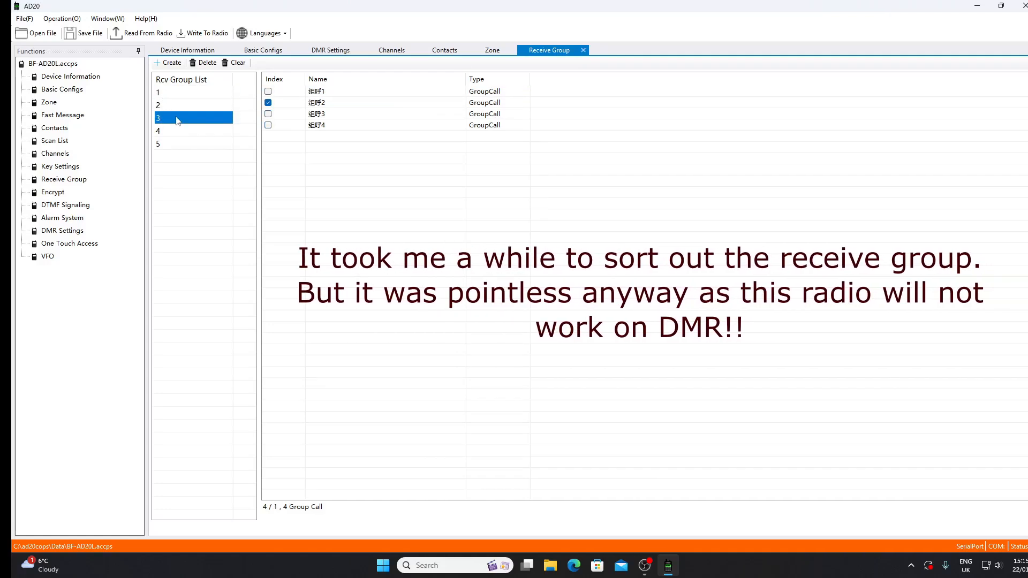
pyautogui.click(179, 95)
# Step: Delete receive groups 5, 4, 3 and 2, keeping only group 1
pyautogui.click(176, 145)
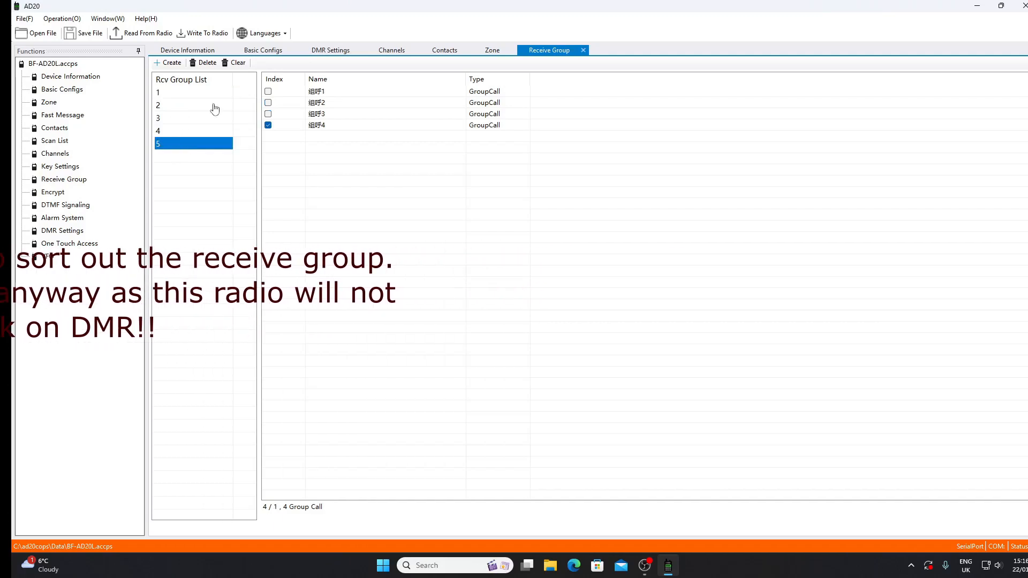
pyautogui.click(204, 63)
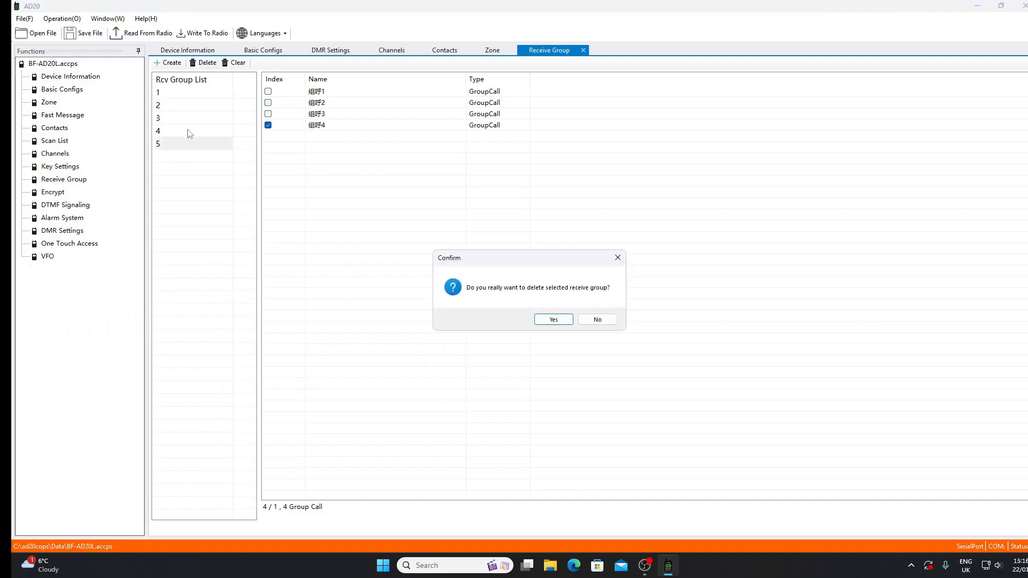
pyautogui.click(552, 318)
pyautogui.click(203, 62)
pyautogui.click(551, 319)
pyautogui.click(203, 62)
pyautogui.click(551, 318)
pyautogui.click(203, 63)
pyautogui.click(551, 319)
# Step: Include 组呼1 in receive group 1 again and exclude 组呼3 from it
pyautogui.click(267, 91)
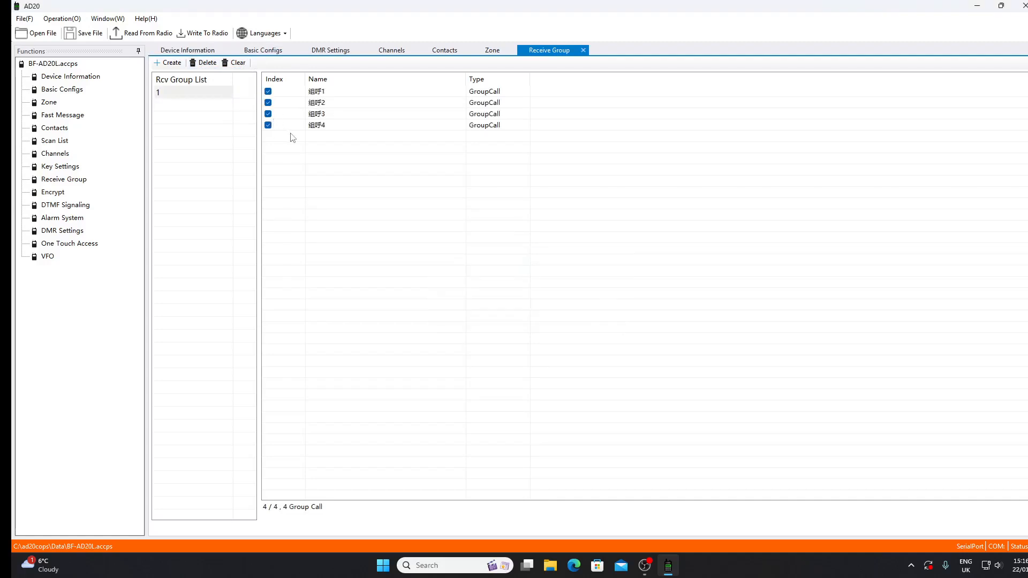
pyautogui.click(268, 114)
pyautogui.click(334, 115)
pyautogui.click(347, 104)
pyautogui.click(347, 126)
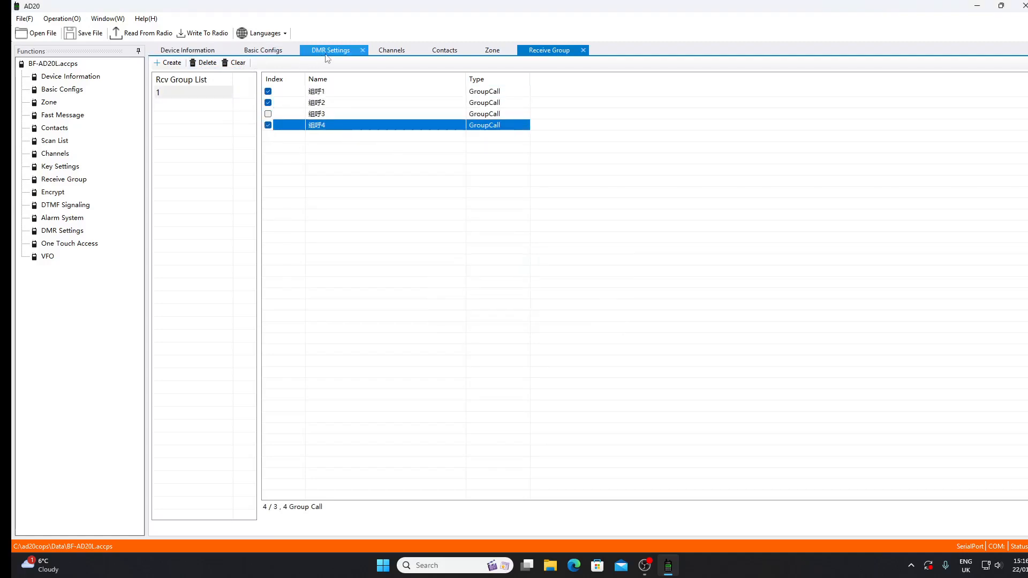
# Step: Set channel CH1's contact to echo,9990 and save the channel
pyautogui.click(53, 155)
pyautogui.click(290, 98)
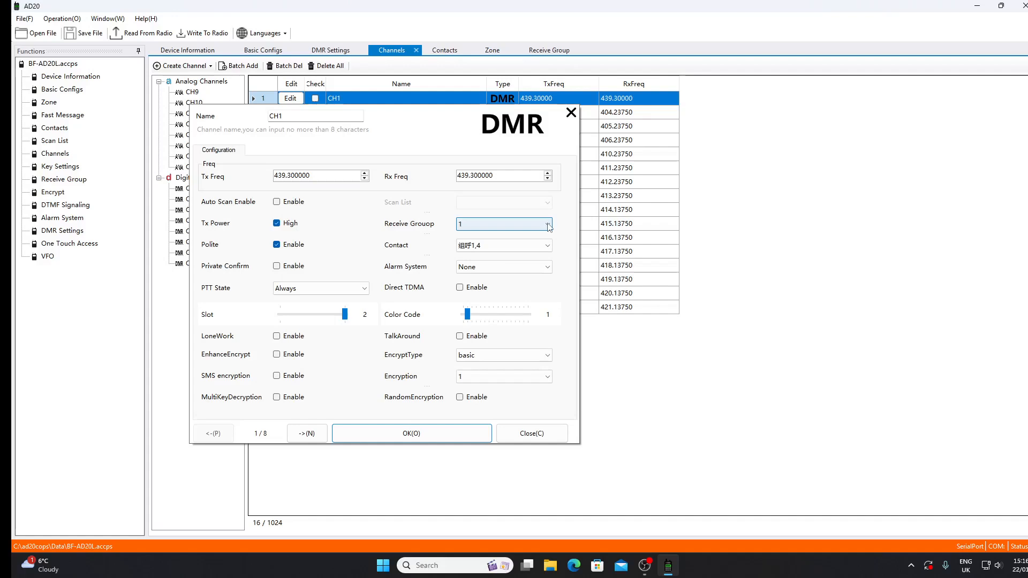
pyautogui.click(546, 246)
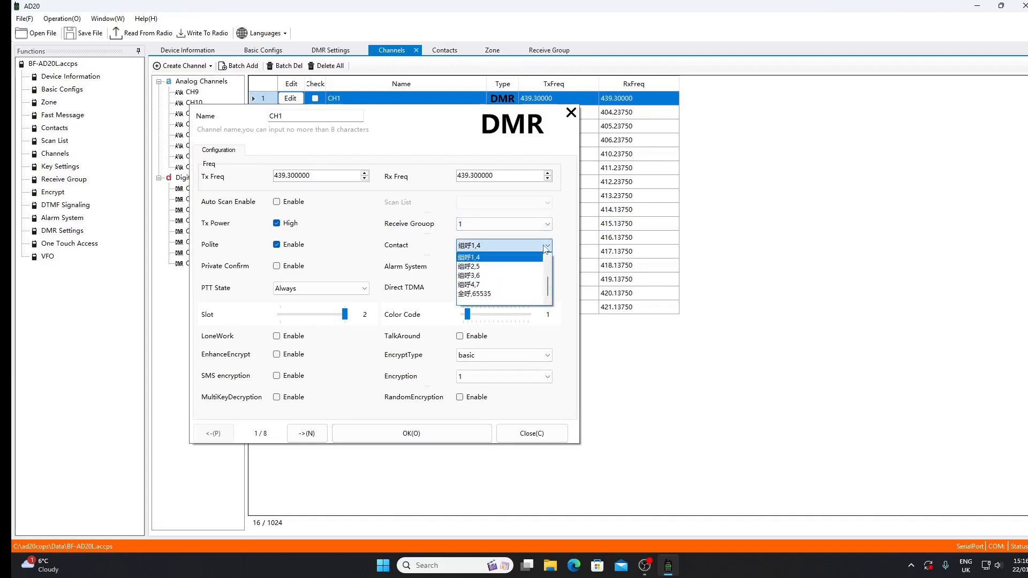
pyautogui.click(546, 277)
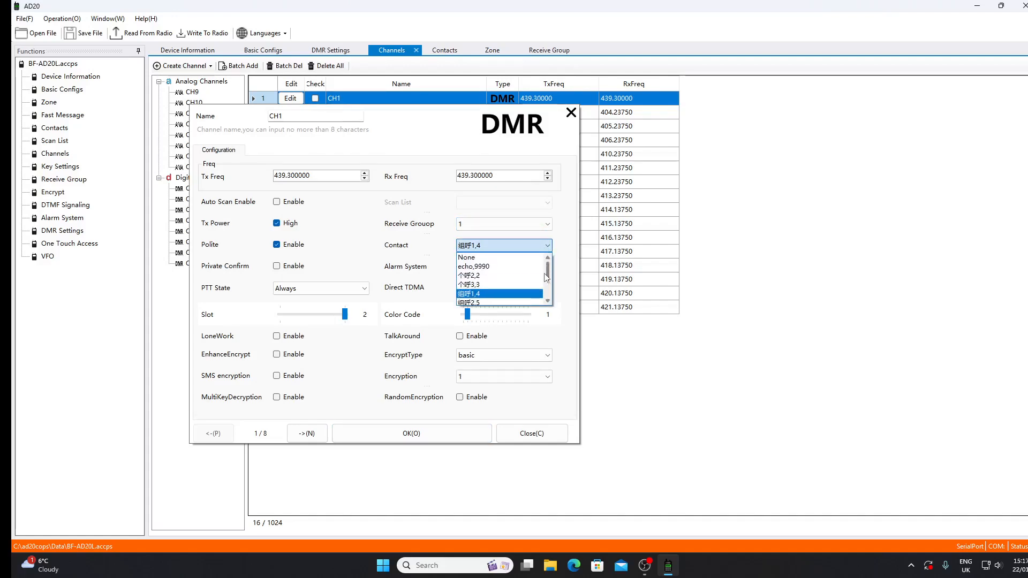
pyautogui.click(509, 267)
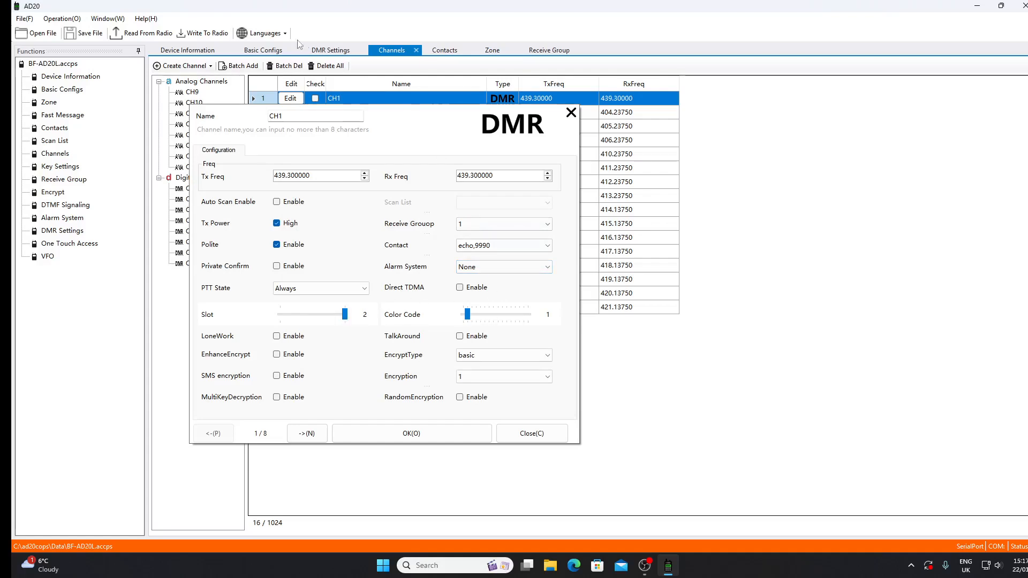
pyautogui.click(409, 435)
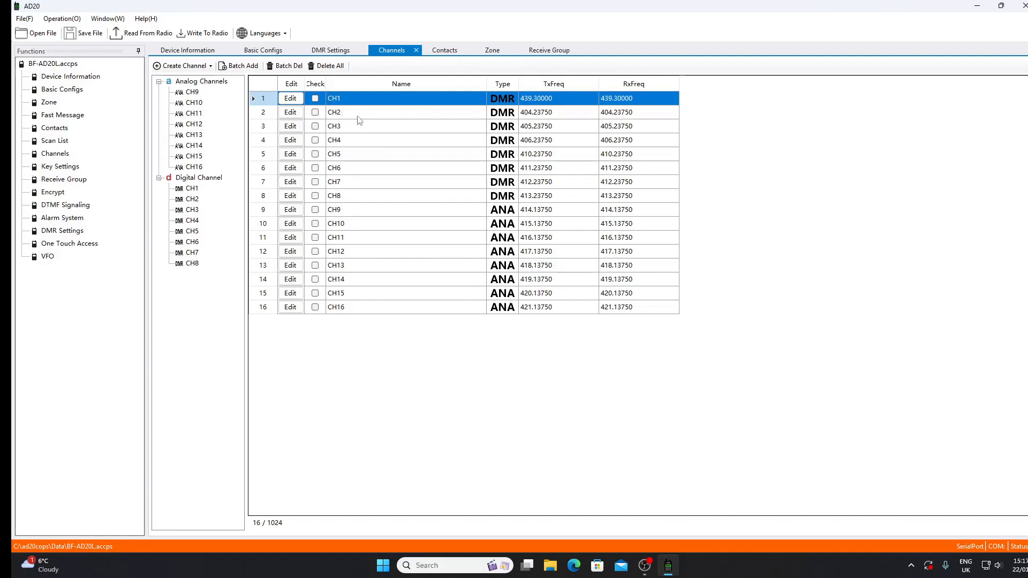
pyautogui.click(291, 112)
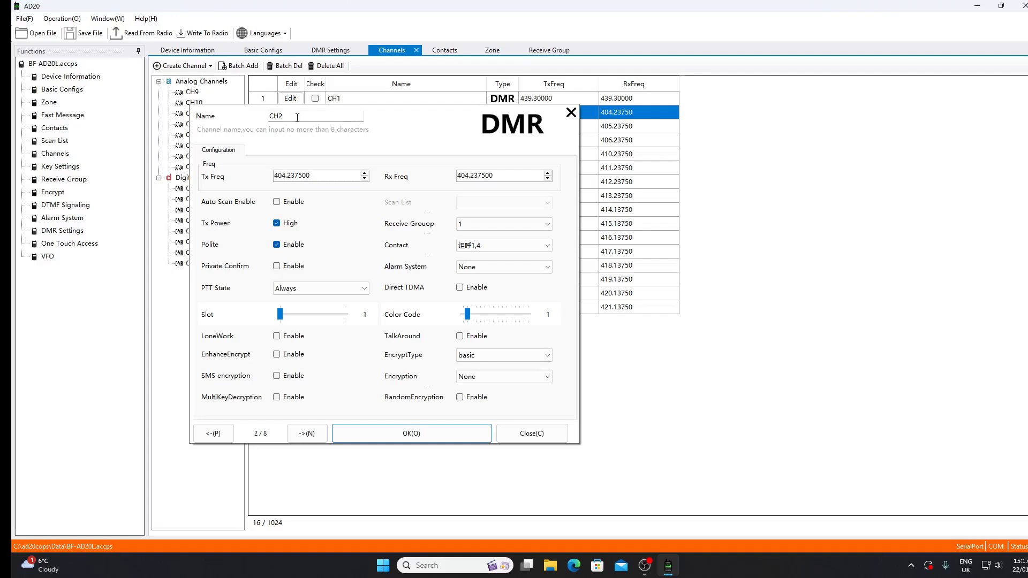
pyautogui.moveTo(297, 117); pyautogui.dragTo(229, 108)
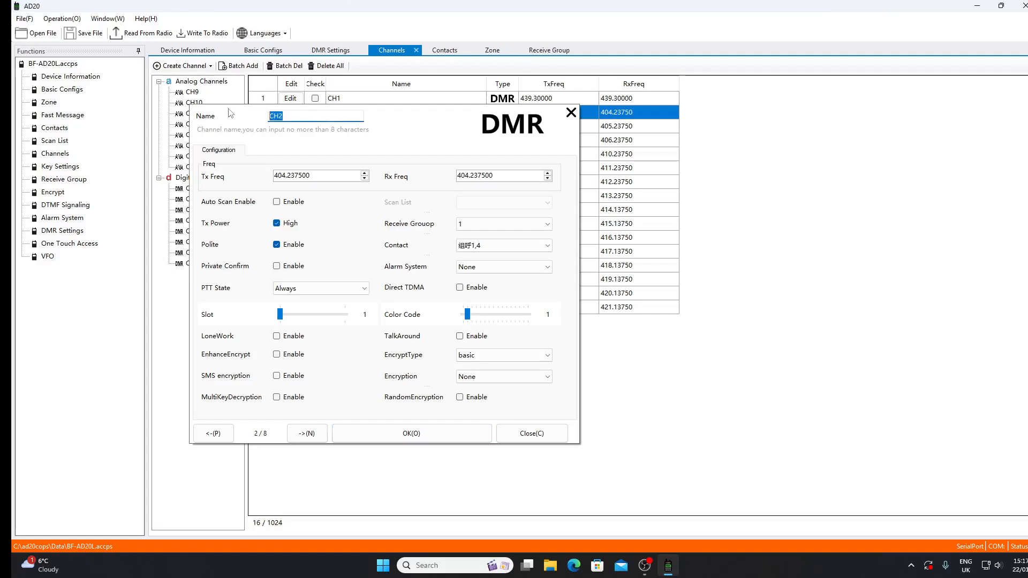
pyautogui.write('S20')
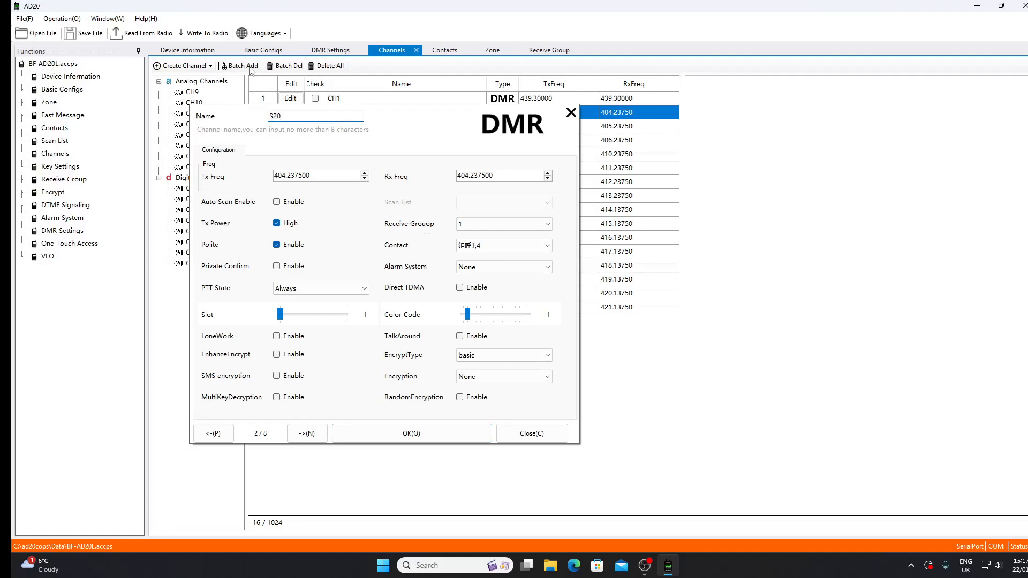
pyautogui.moveTo(323, 176); pyautogui.dragTo(274, 176)
pyautogui.write('145.5')
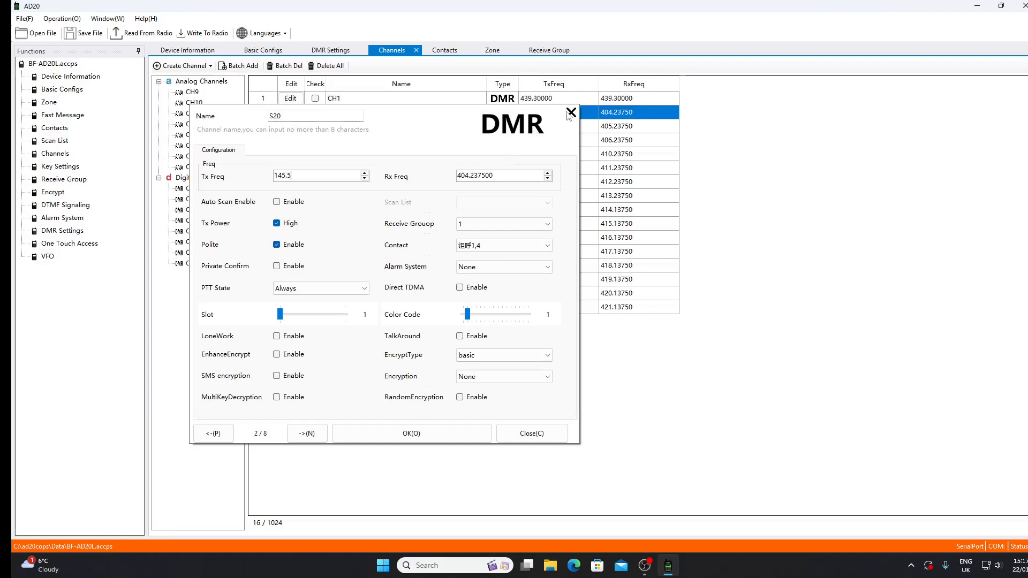
pyautogui.click(516, 432)
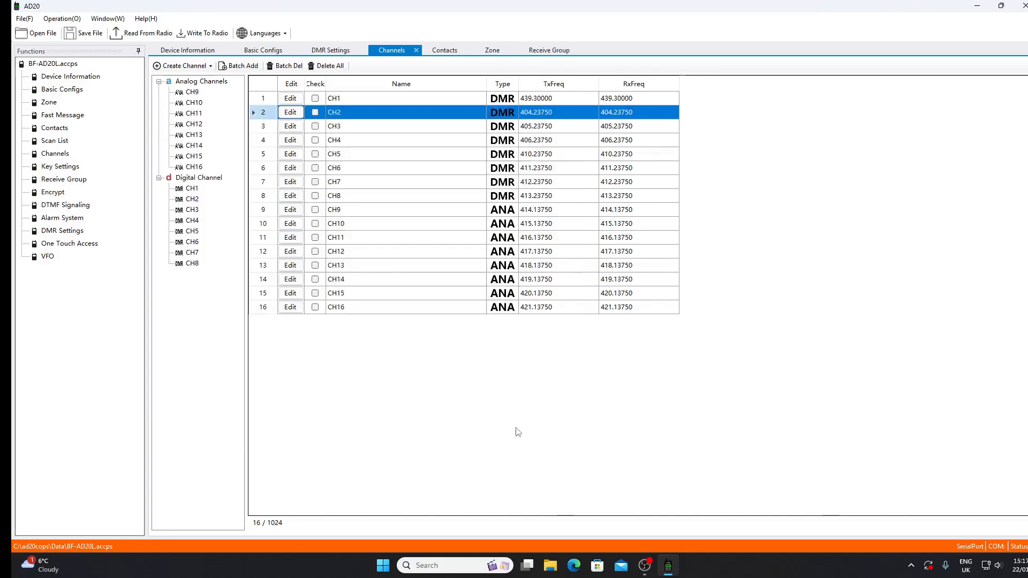
# Step: Set both the transmit and receive frequencies of analog channel CH9 to 145.5 MHz
pyautogui.click(299, 211)
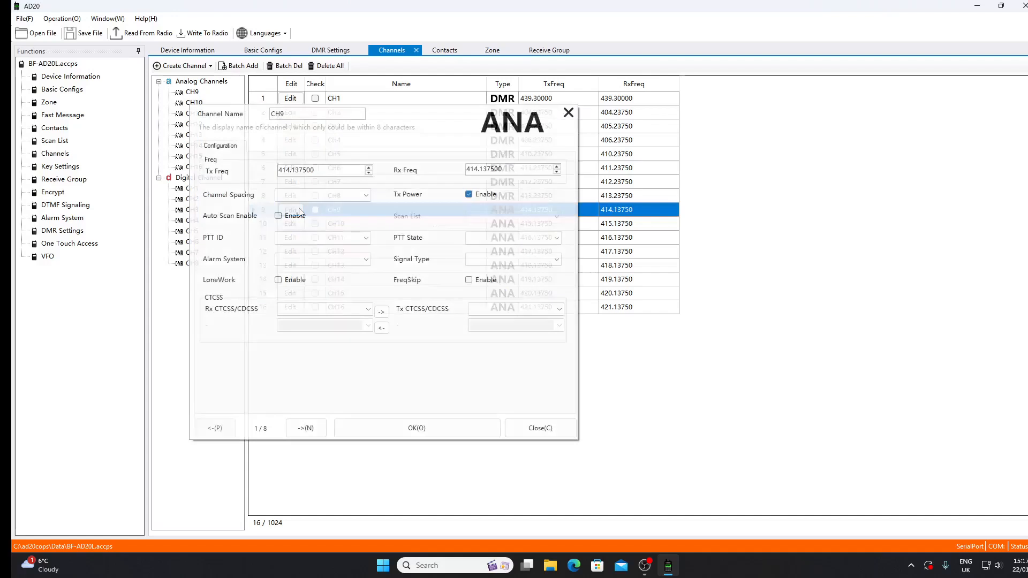
pyautogui.click(333, 170)
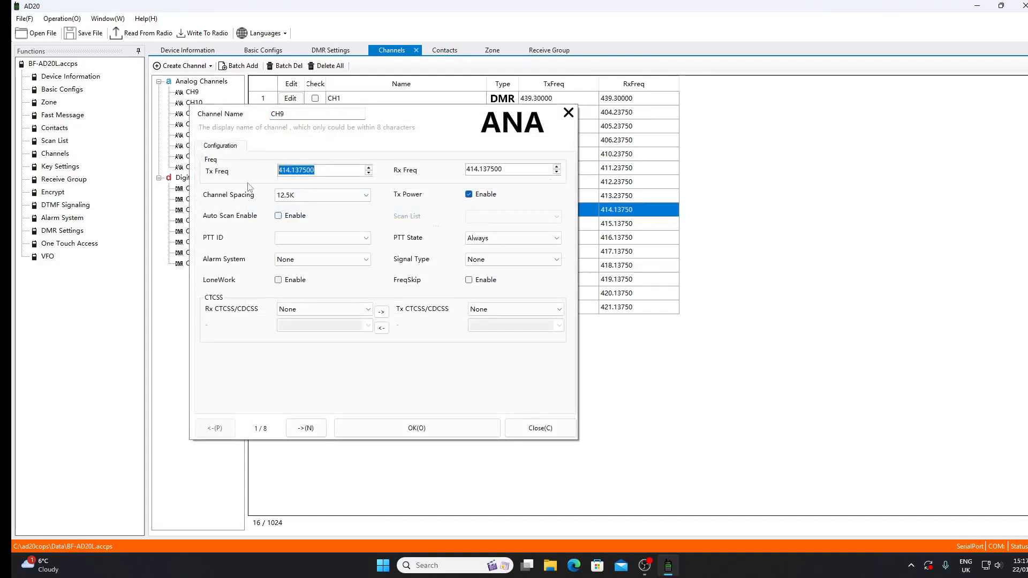
pyautogui.write('145.5')
pyautogui.click(505, 170)
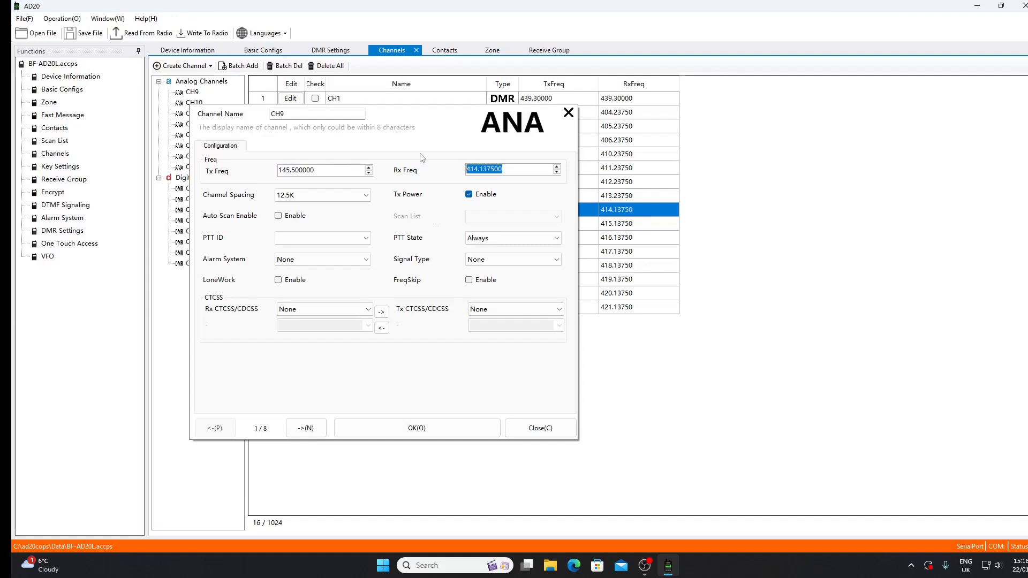
pyautogui.write('145.5')
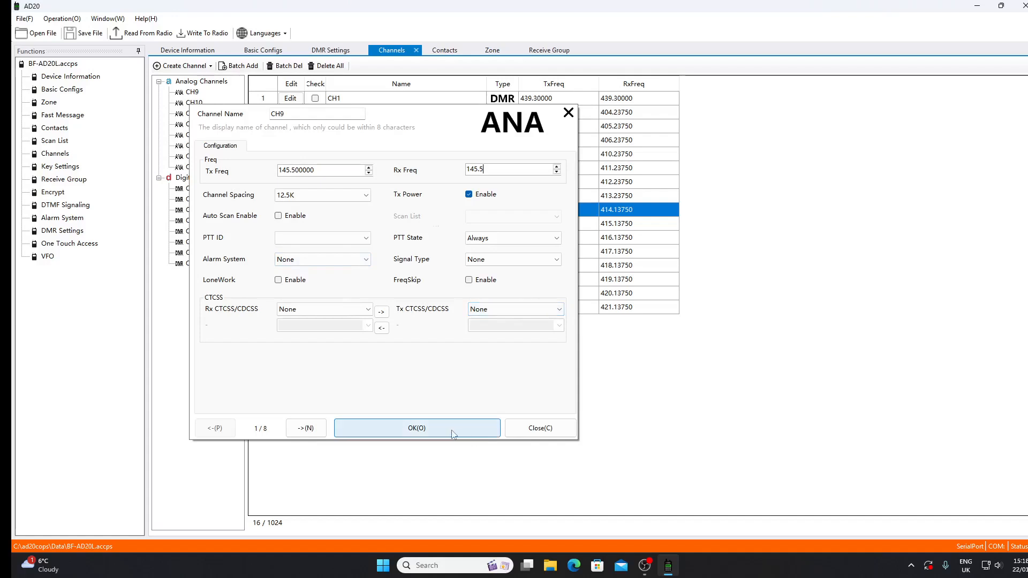
# Step: Rename analog channel CH9 to S20 and save the channel
pyautogui.moveTo(291, 111); pyautogui.dragTo(257, 100)
pyautogui.write('S20')
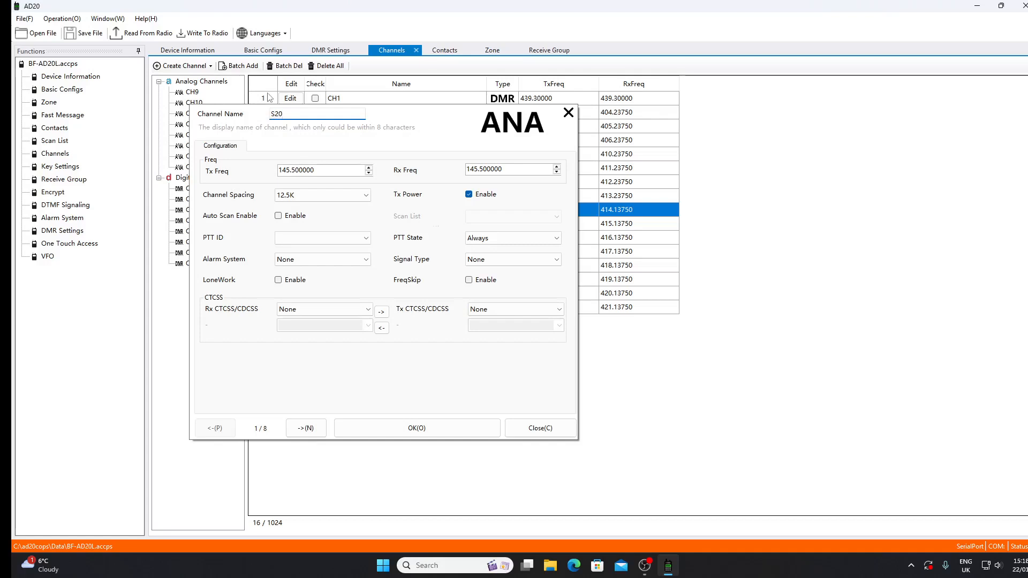
pyautogui.click(385, 434)
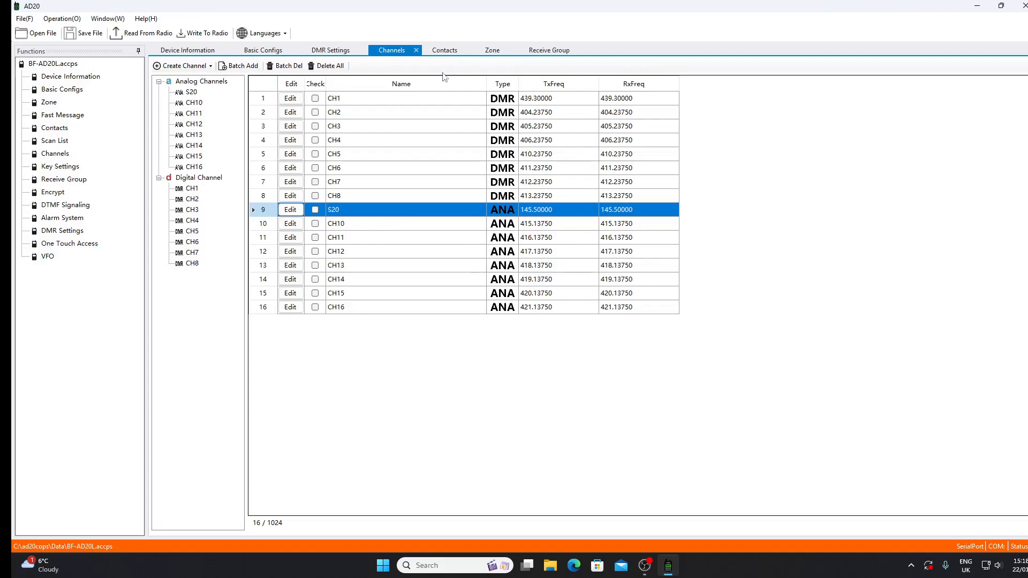
# Step: Set the difference frequency step of VFO A to 12.5K
pyautogui.click(48, 258)
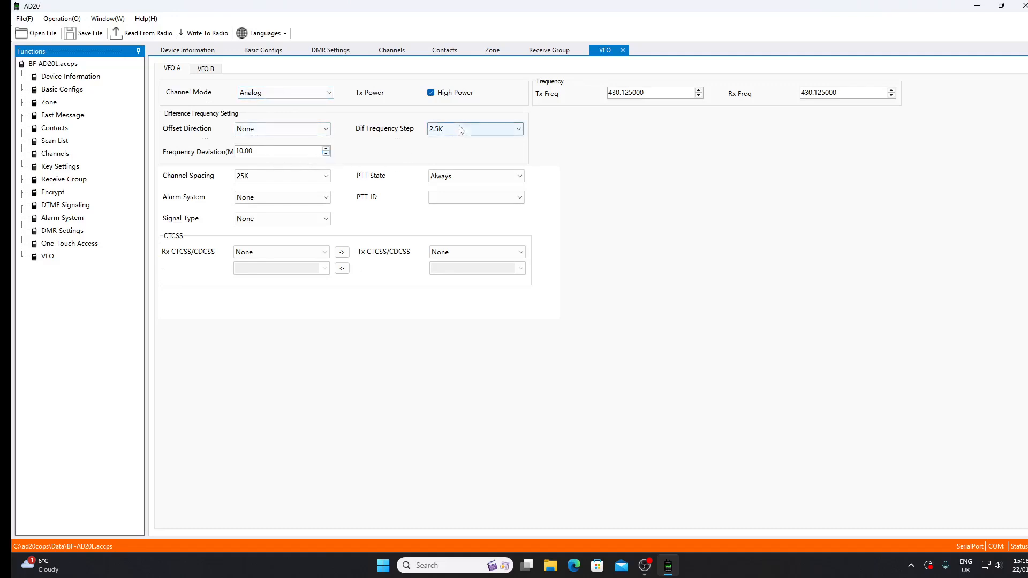
pyautogui.click(518, 130)
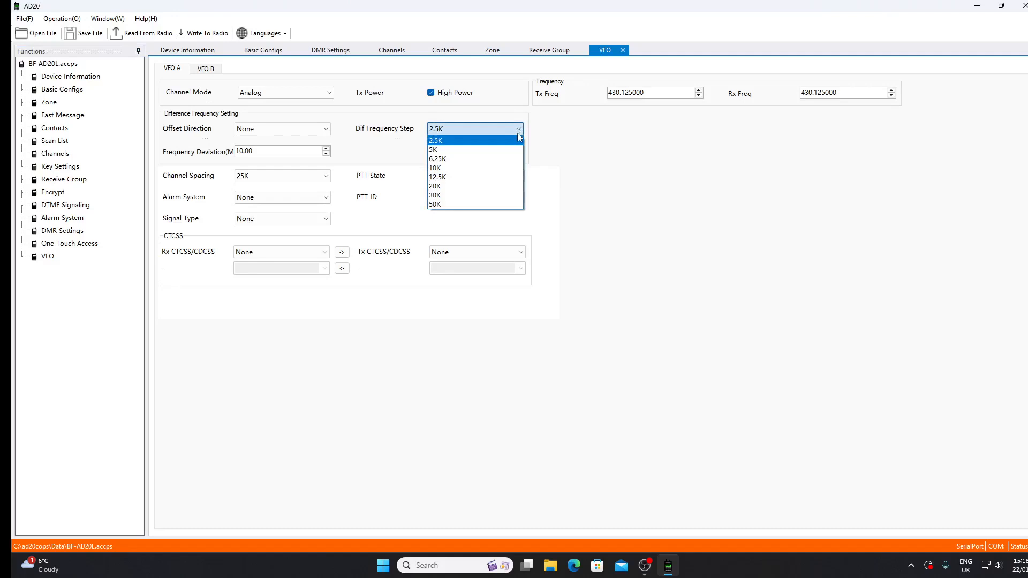
pyautogui.click(493, 177)
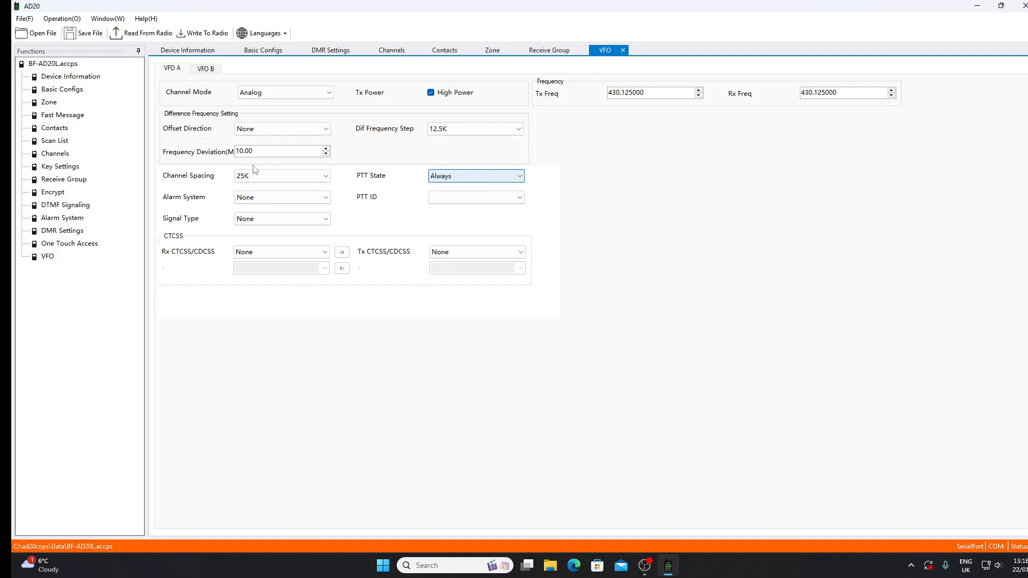
# Step: Look through the One Touch Access, Alarm System, DTMF Signaling and Encrypt settings, including the available encryption algorithms
pyautogui.click(52, 244)
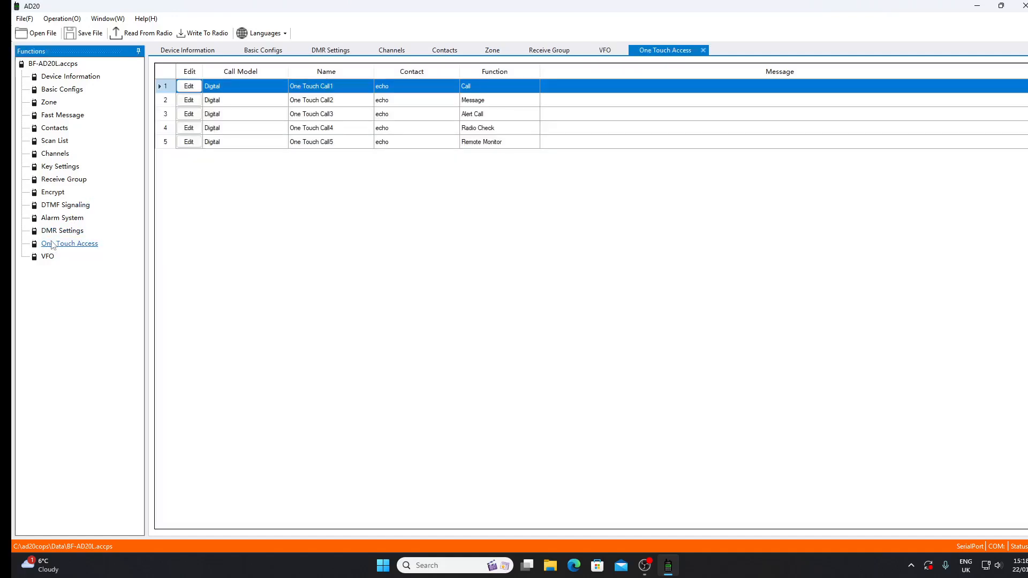
pyautogui.click(61, 220)
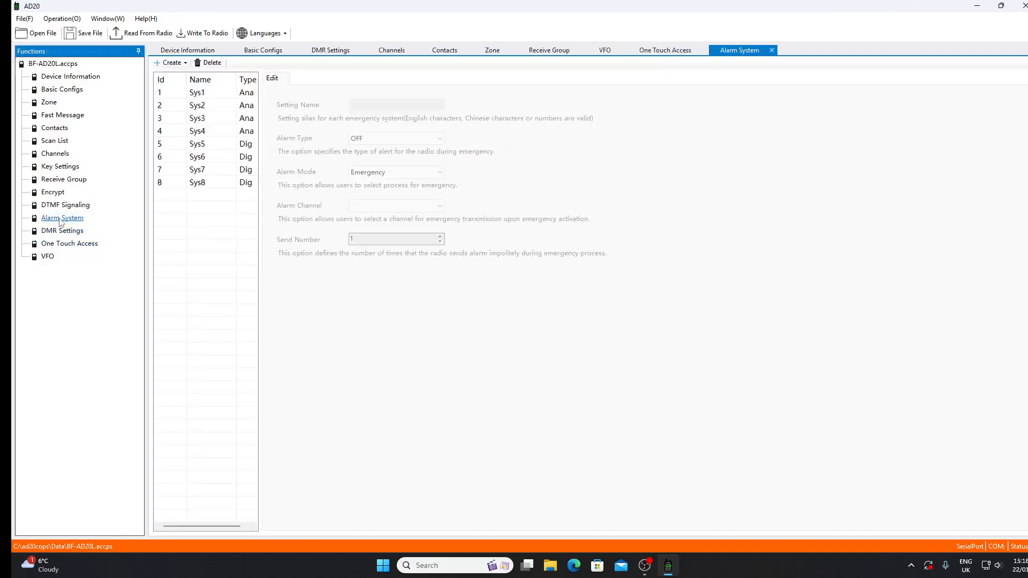
pyautogui.click(63, 206)
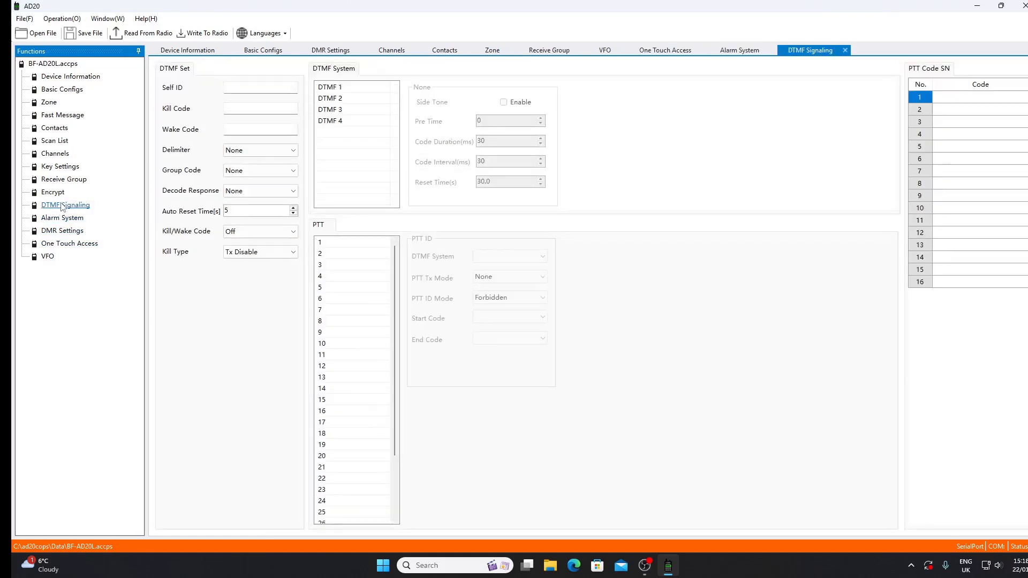
pyautogui.click(54, 193)
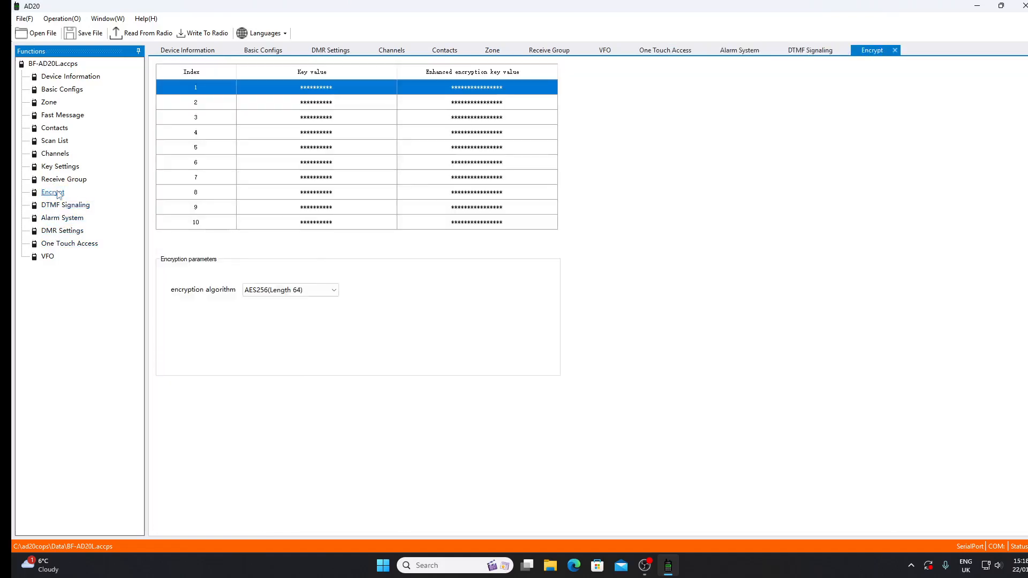
pyautogui.click(333, 291)
pyautogui.click(335, 292)
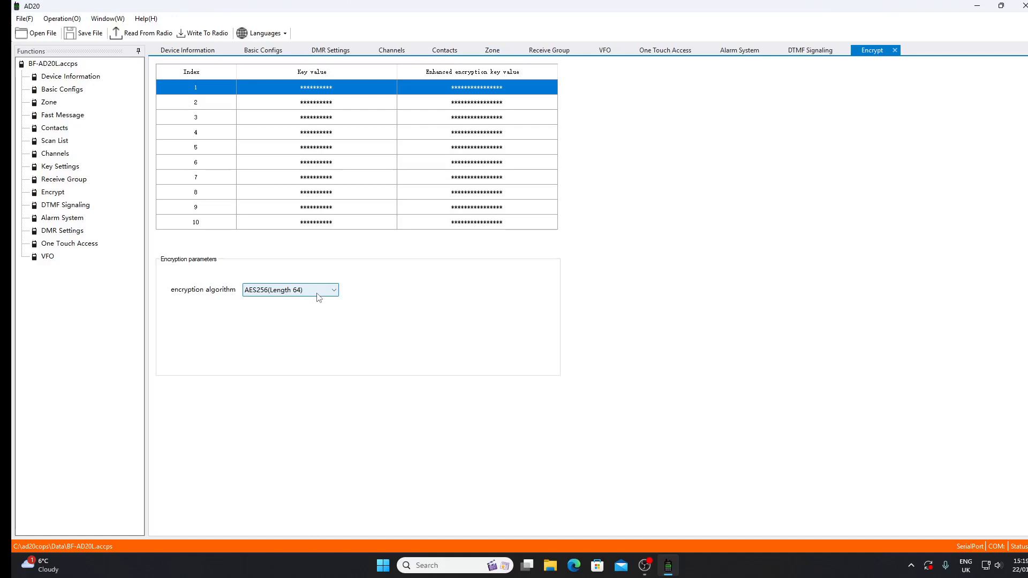
pyautogui.click(51, 194)
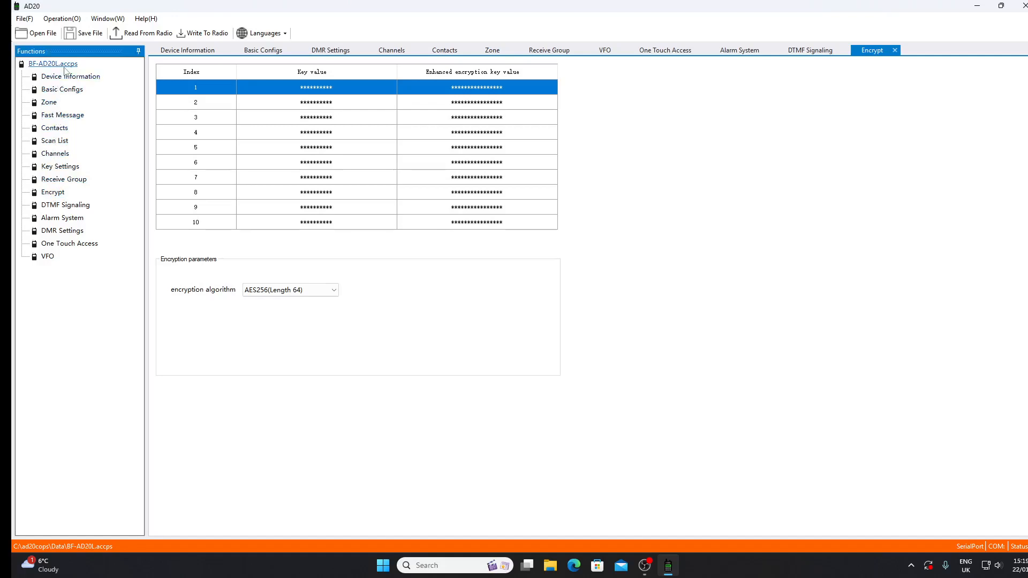
# Step: Set the encryption of digital channel CH1 to None and save the channel
pyautogui.click(54, 153)
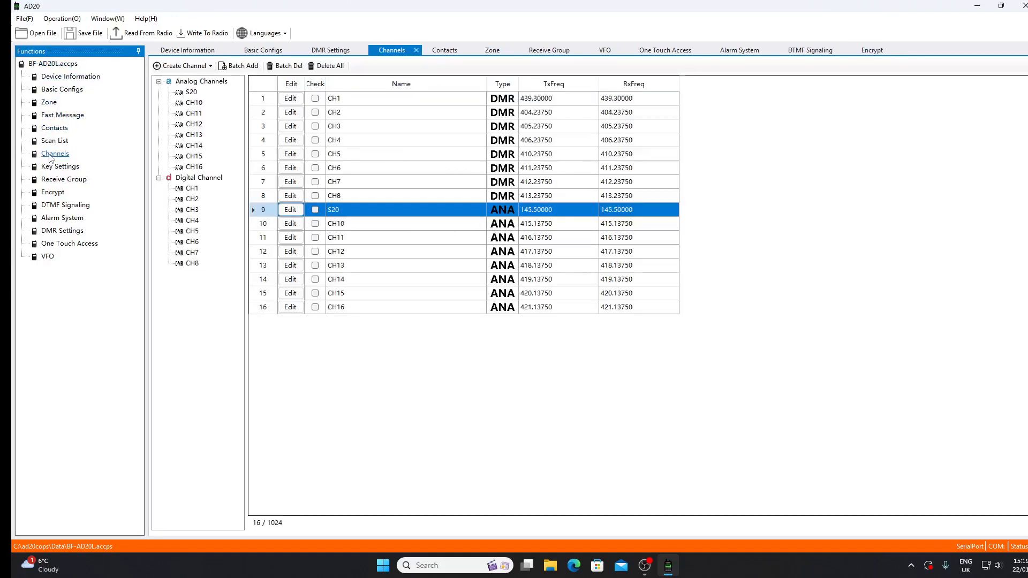
pyautogui.click(359, 102)
pyautogui.click(290, 99)
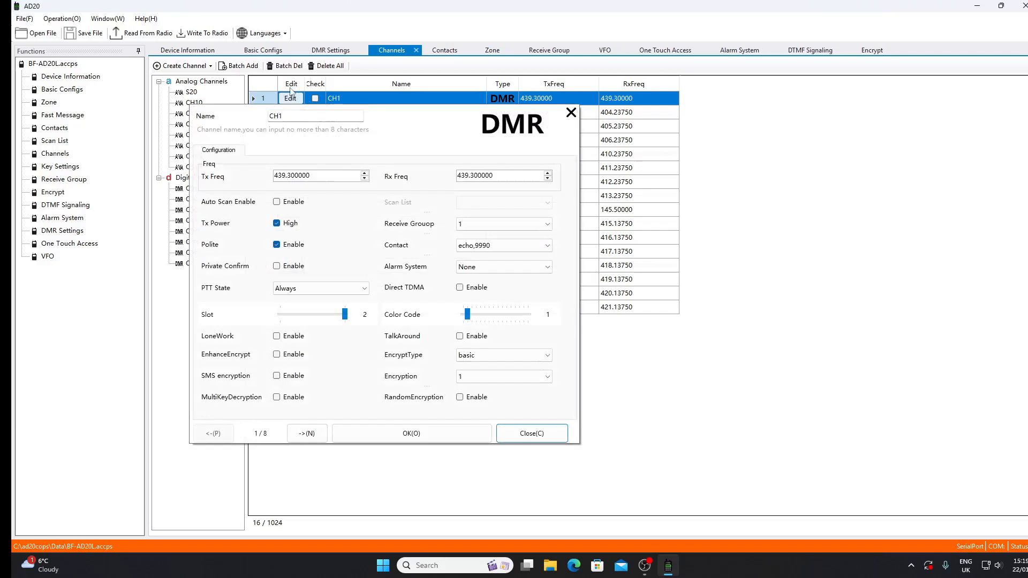
pyautogui.click(548, 378)
pyautogui.scroll(1, 550, 415)
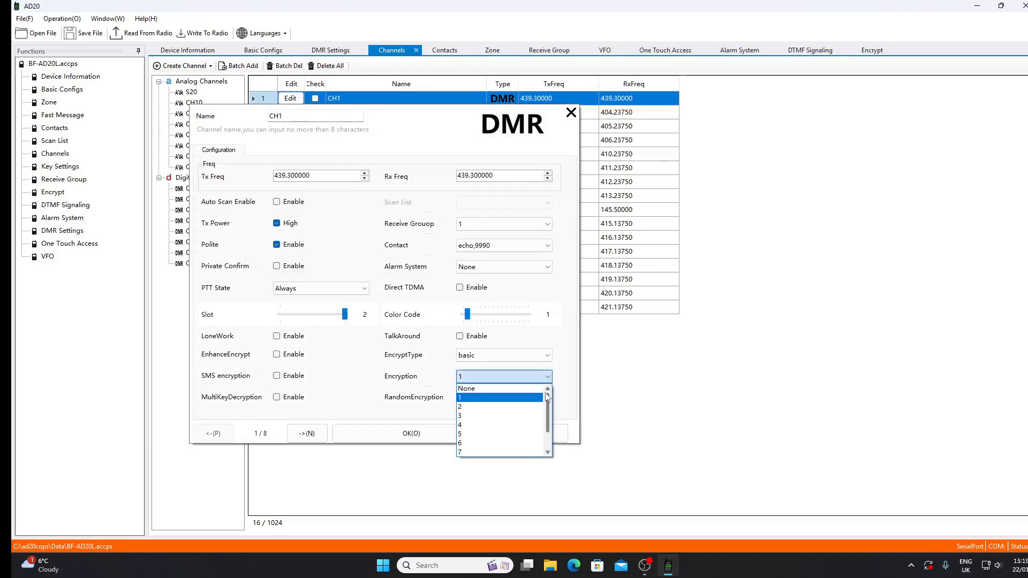
pyautogui.click(518, 389)
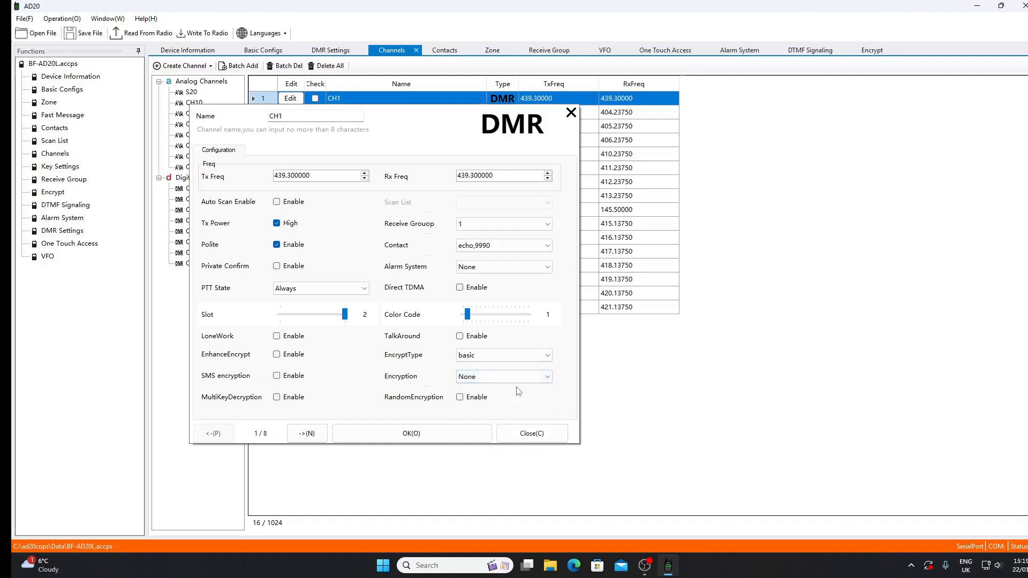
pyautogui.click(425, 434)
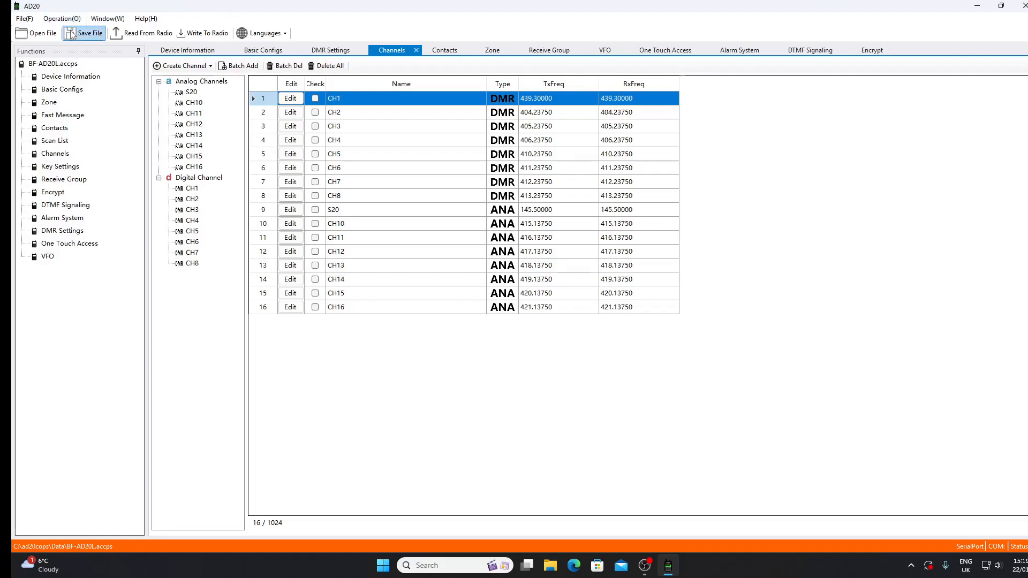
# Step: Write the configuration to the radio through serial port COM9, choosing the baud rate for the transfer
pyautogui.click(202, 34)
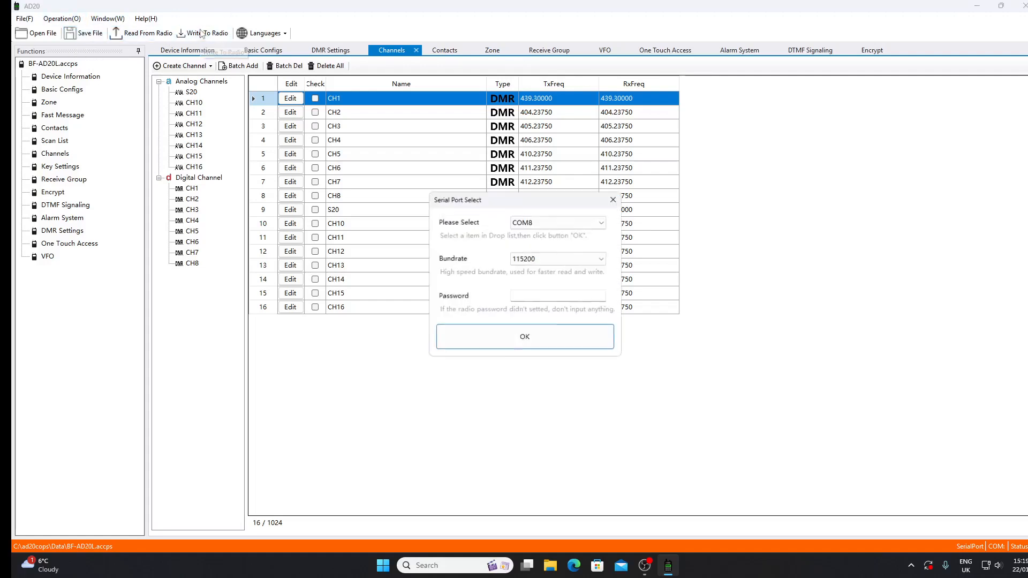
pyautogui.click(599, 224)
pyautogui.click(584, 252)
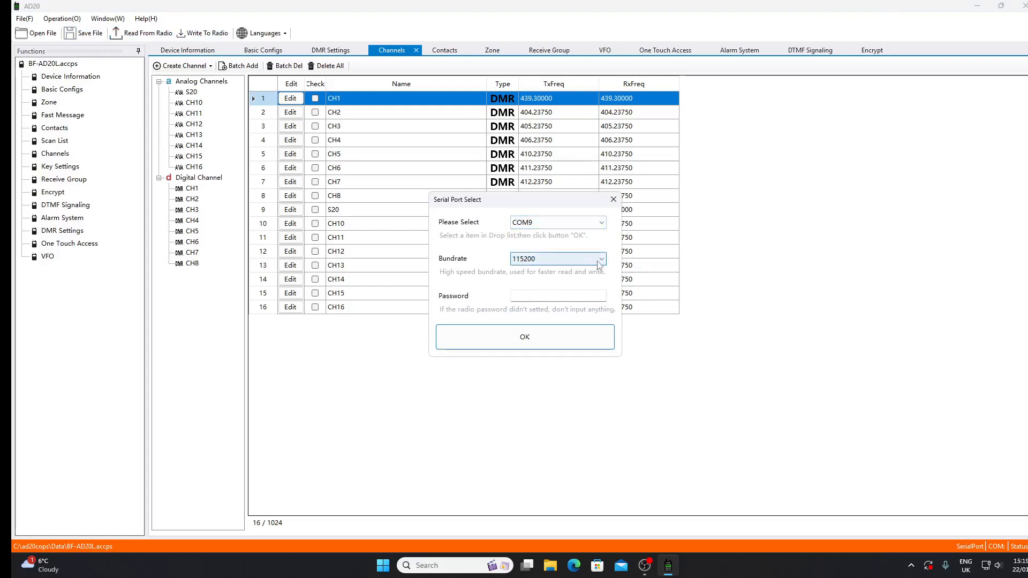
pyautogui.click(599, 261)
pyautogui.click(585, 288)
pyautogui.click(559, 341)
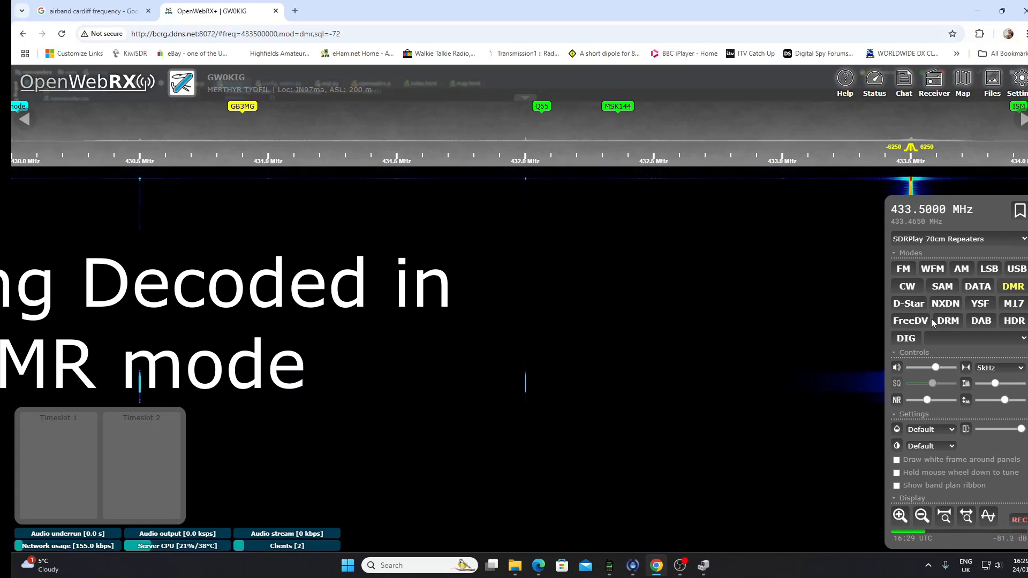
# Step: In OpenWebRX+, try decoding the 433.5 MHz signal in NXDN, YSF and M17 modes
pyautogui.click(934, 80)
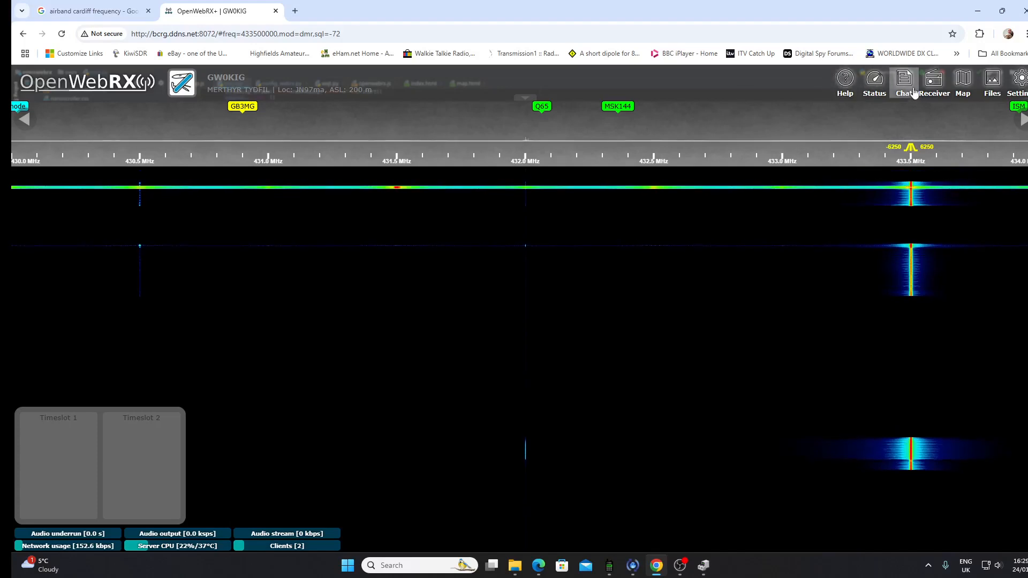
pyautogui.click(931, 84)
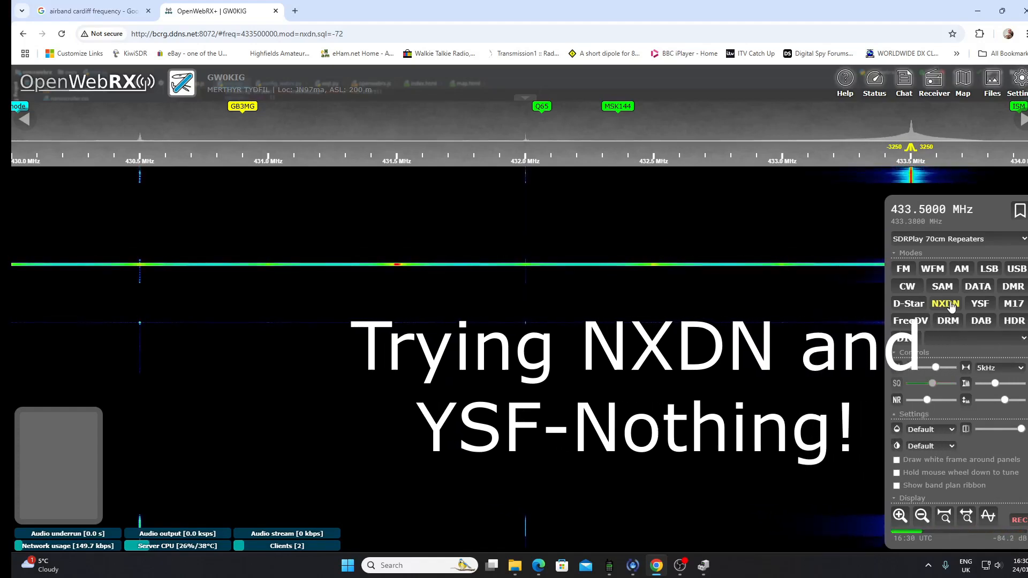
pyautogui.click(979, 303)
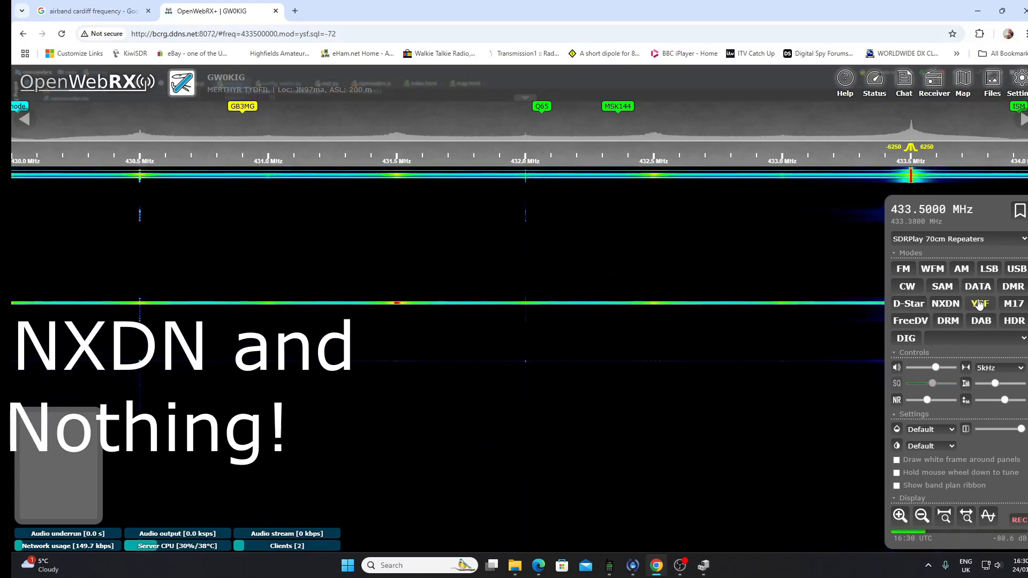
pyautogui.click(1014, 303)
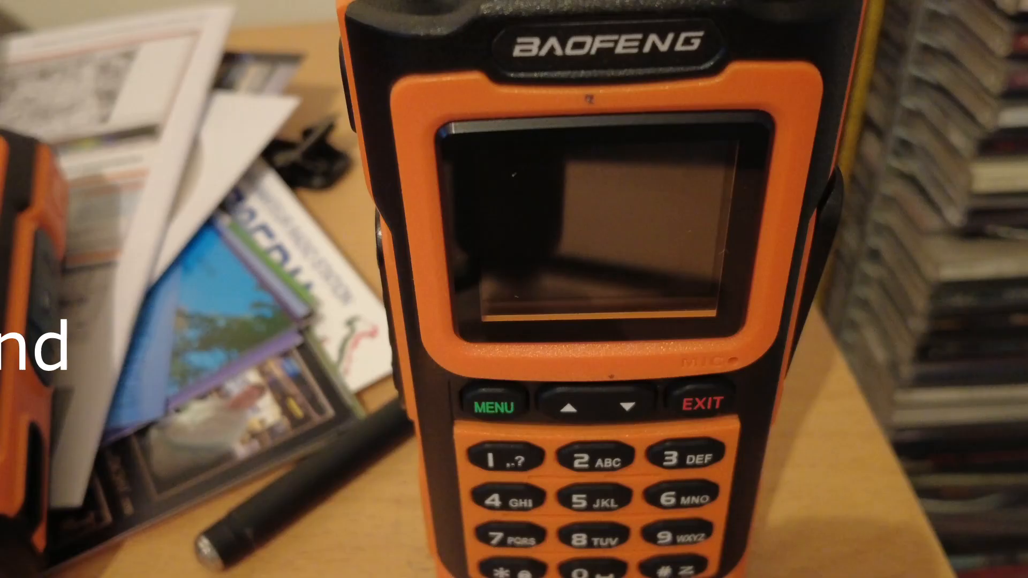